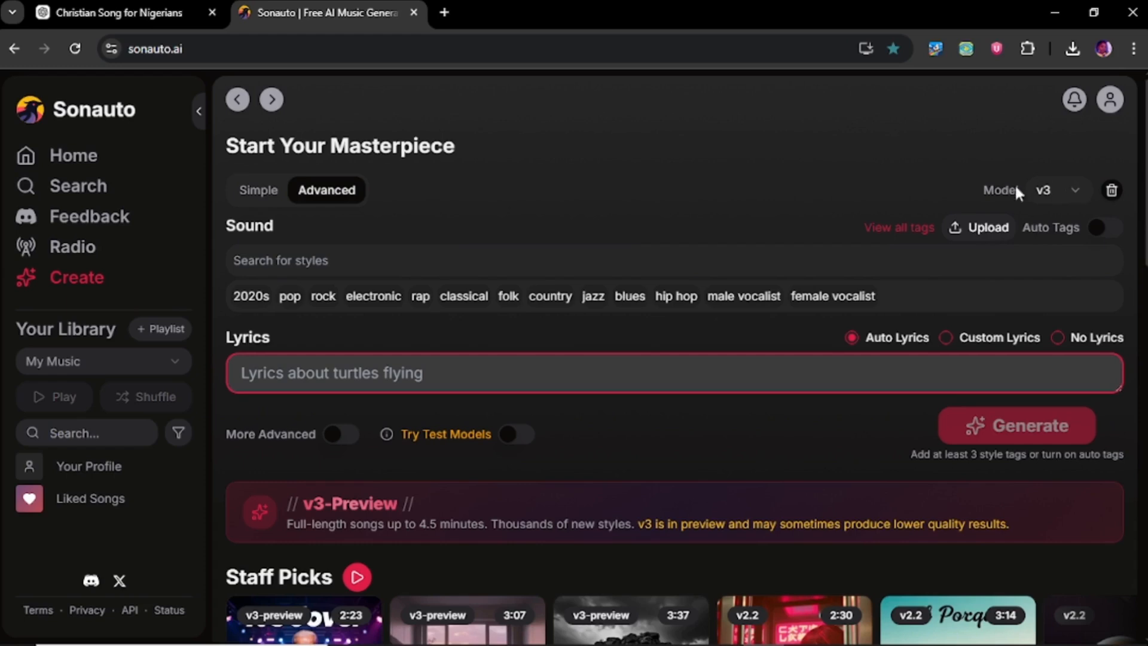
Examine the available model versions, the song and group sections of the home page, and the song search page.
{"action": "left_click", "coordinate": [1077, 190]}
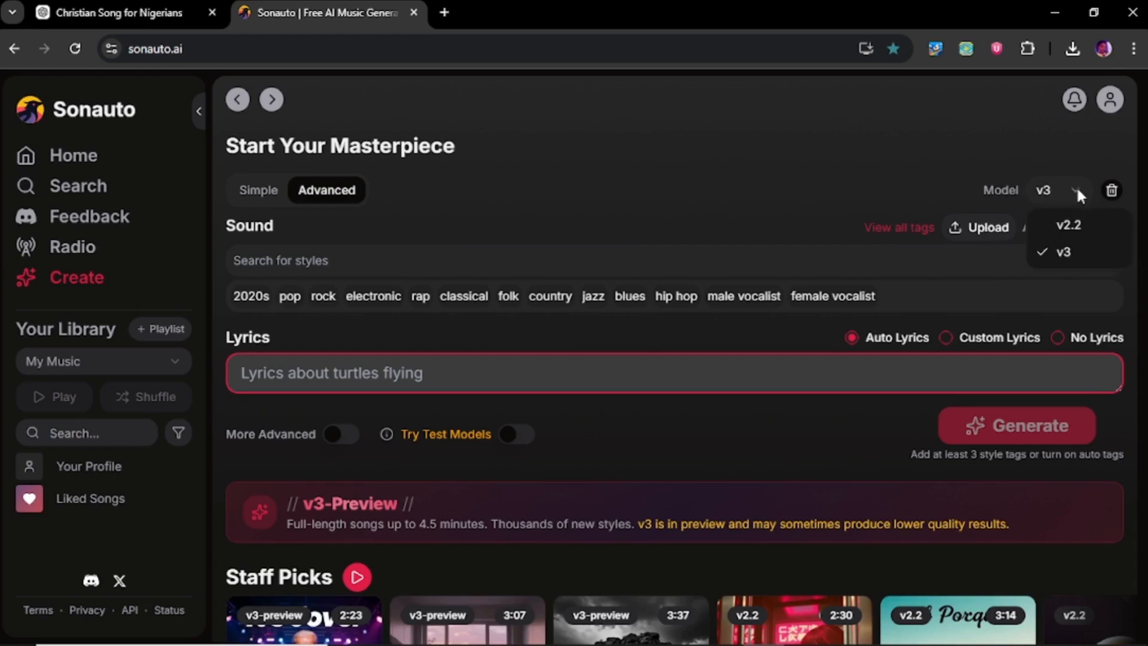
{"action": "left_click", "coordinate": [1040, 164]}
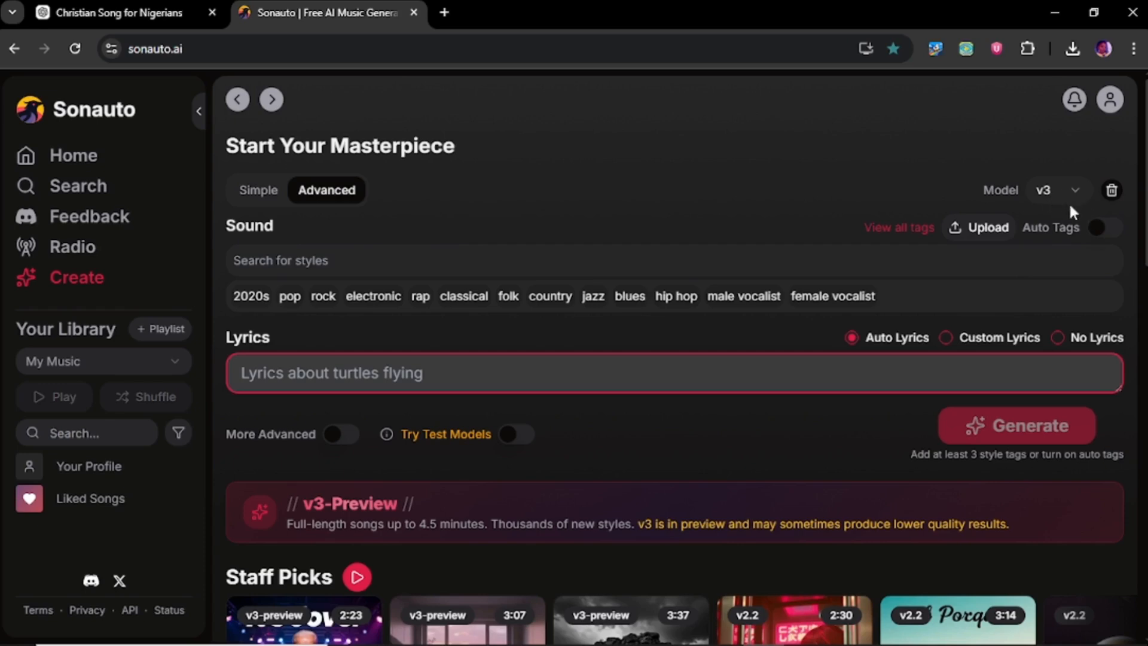
{"action": "mouse_move", "coordinate": [1145, 258]}
{"action": "left_mouse_down"}
{"action": "mouse_move", "coordinate": [1146, 299]}
{"action": "mouse_move", "coordinate": [1145, 272]}
{"action": "left_mouse_up"}
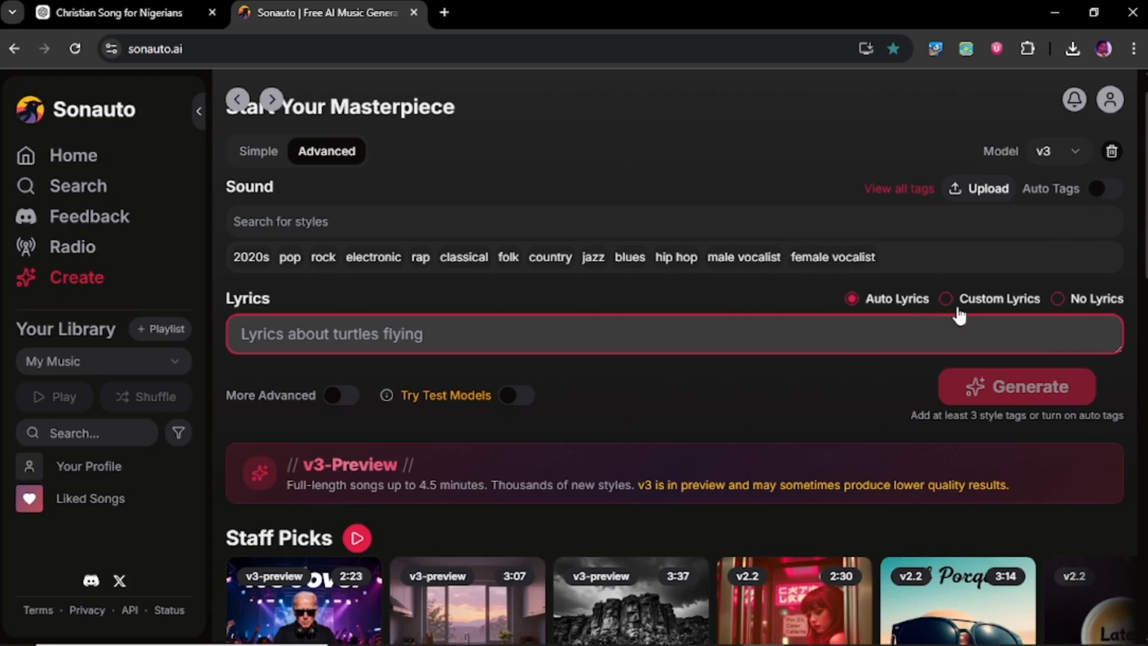
{"action": "scroll", "coordinate": [674, 359], "scroll_direction": "down", "scroll_amount": 4}
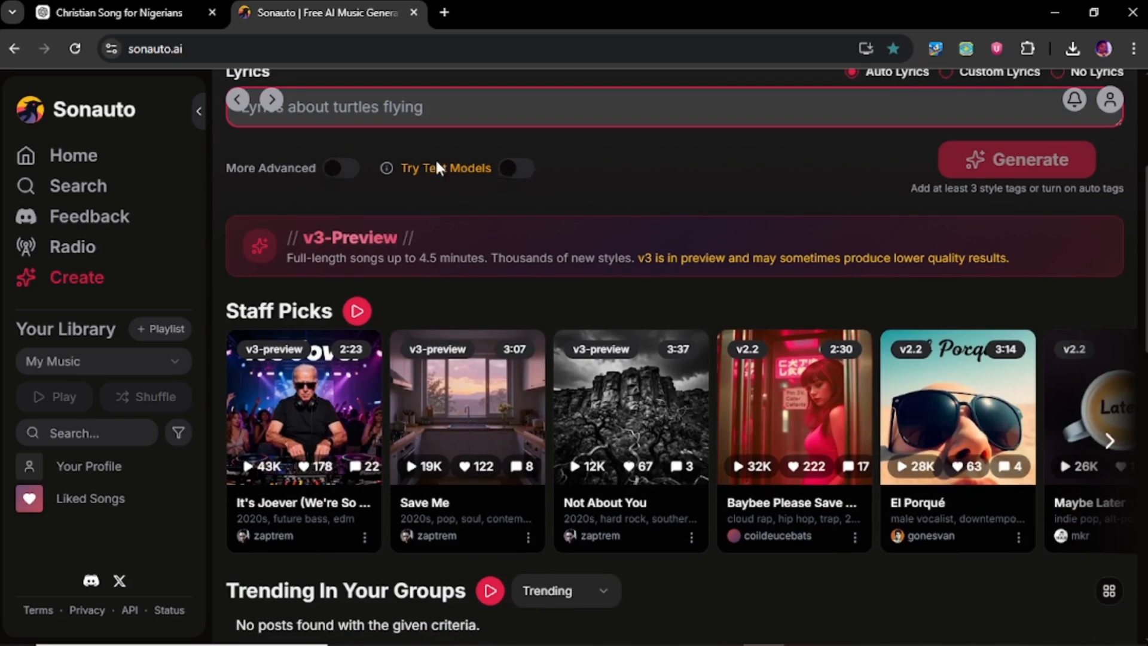
{"action": "scroll", "coordinate": [680, 356], "scroll_direction": "down", "scroll_amount": 2}
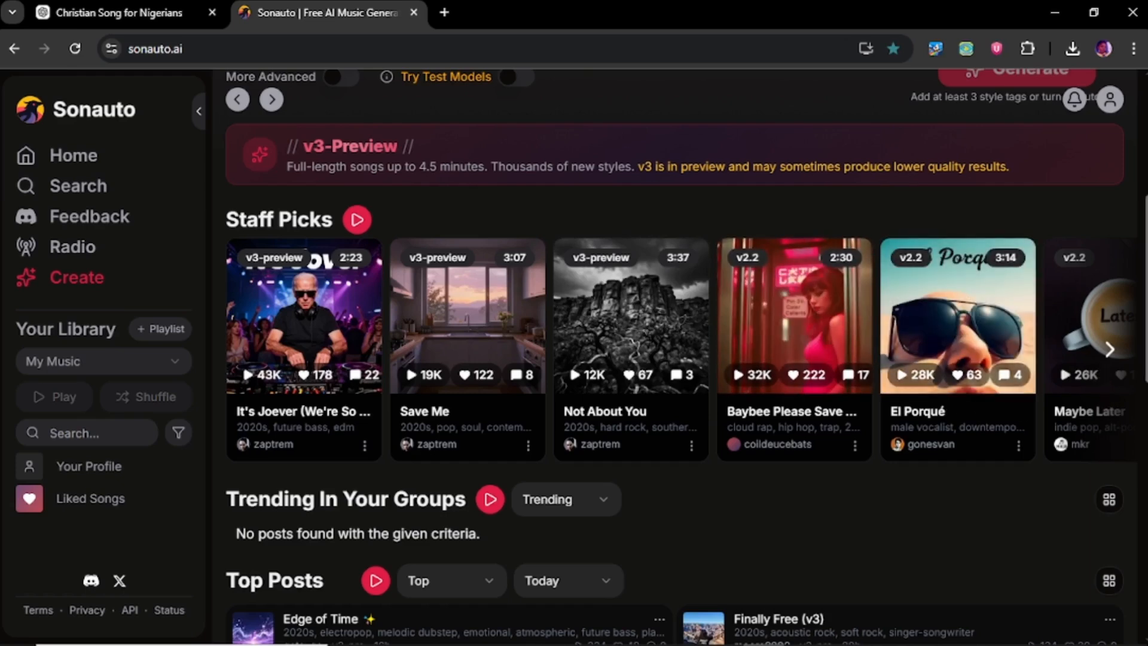
{"action": "scroll", "coordinate": [680, 356], "scroll_direction": "down", "scroll_amount": 3}
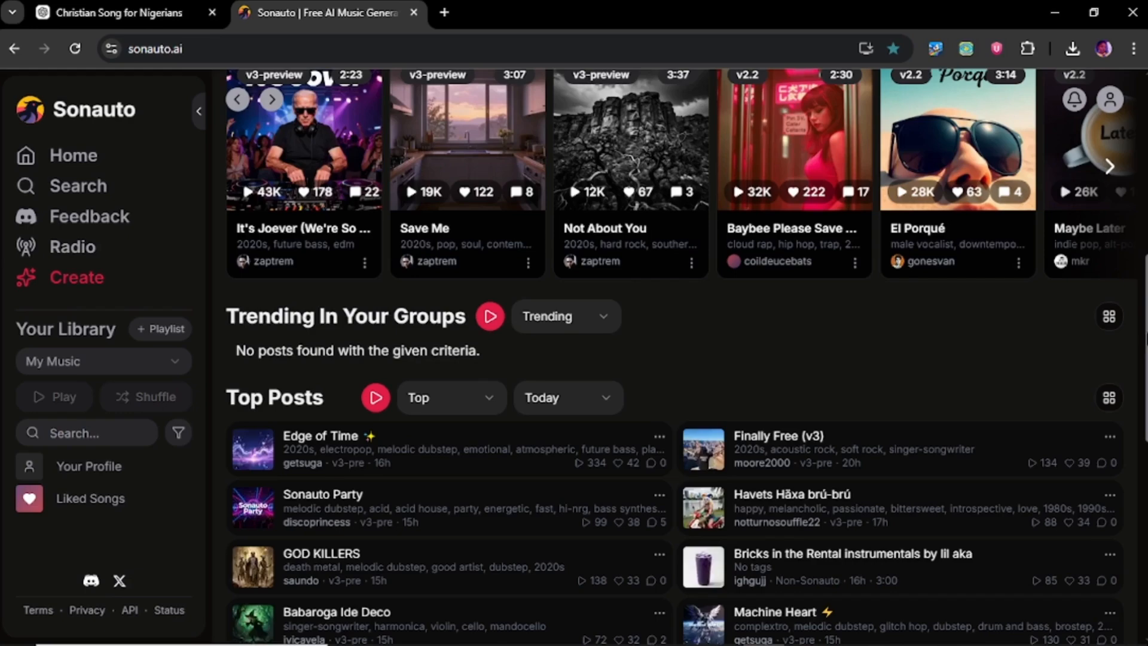
{"action": "scroll", "coordinate": [1144, 339], "scroll_direction": "down", "scroll_amount": 5}
{"action": "scroll", "coordinate": [1143, 339], "scroll_direction": "down", "scroll_amount": 4}
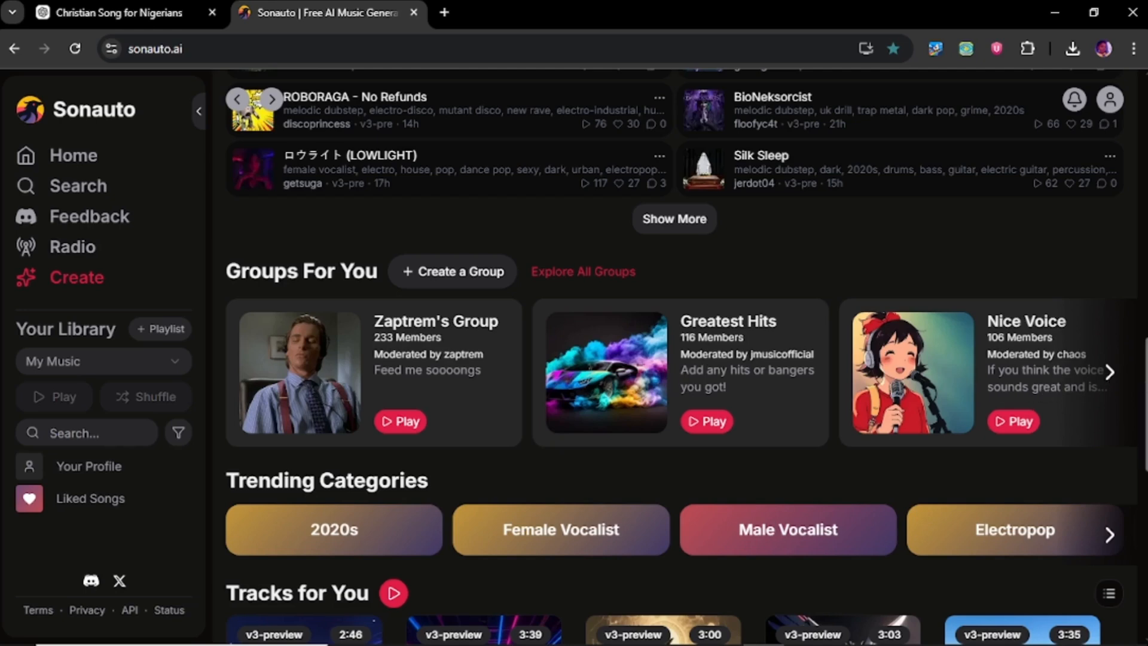
{"action": "scroll", "coordinate": [1111, 371], "scroll_direction": "down", "scroll_amount": 3}
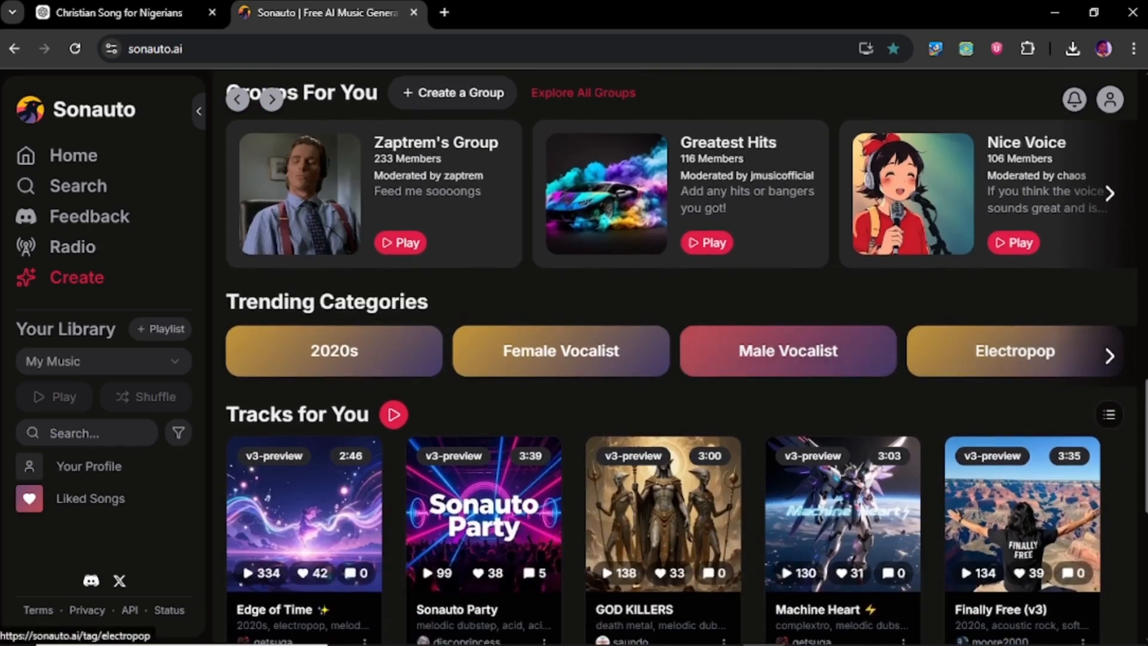
{"action": "scroll", "coordinate": [1140, 536], "scroll_direction": "down", "scroll_amount": 9}
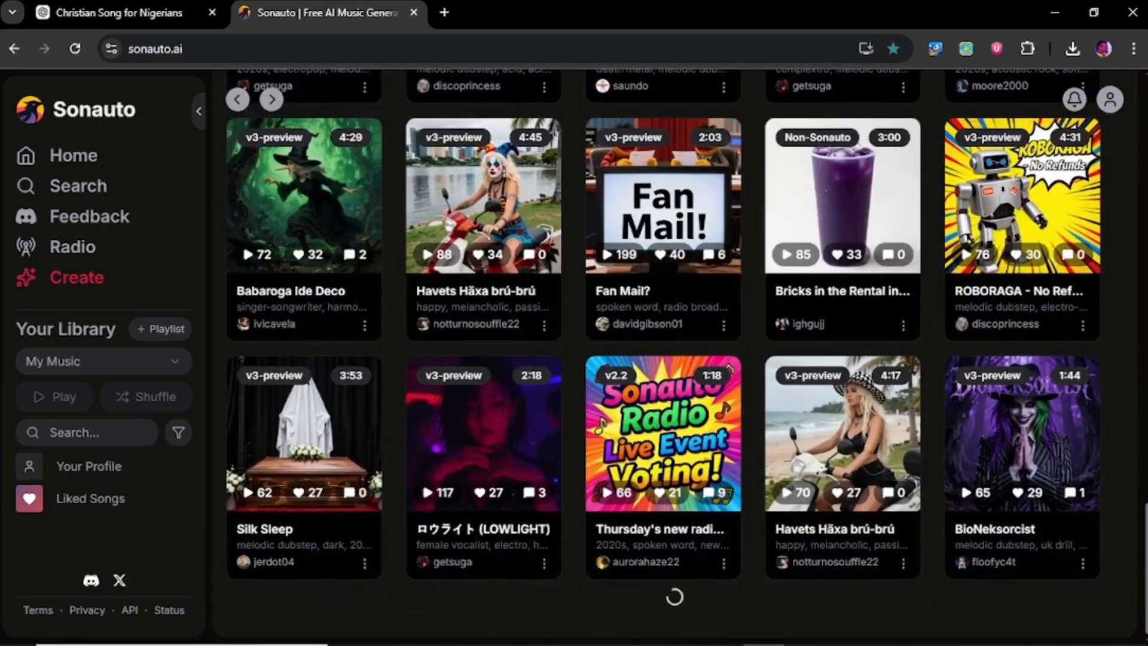
{"action": "scroll", "coordinate": [1141, 536], "scroll_direction": "up", "scroll_amount": 9}
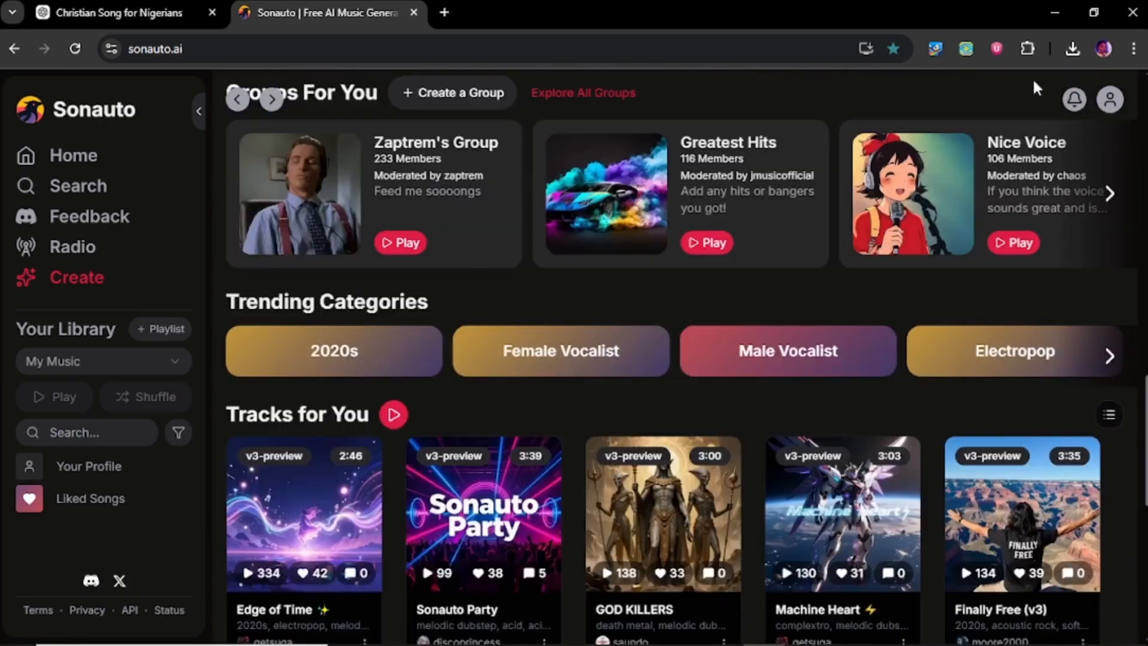
{"action": "scroll", "coordinate": [1076, 114], "scroll_direction": "up", "scroll_amount": 10}
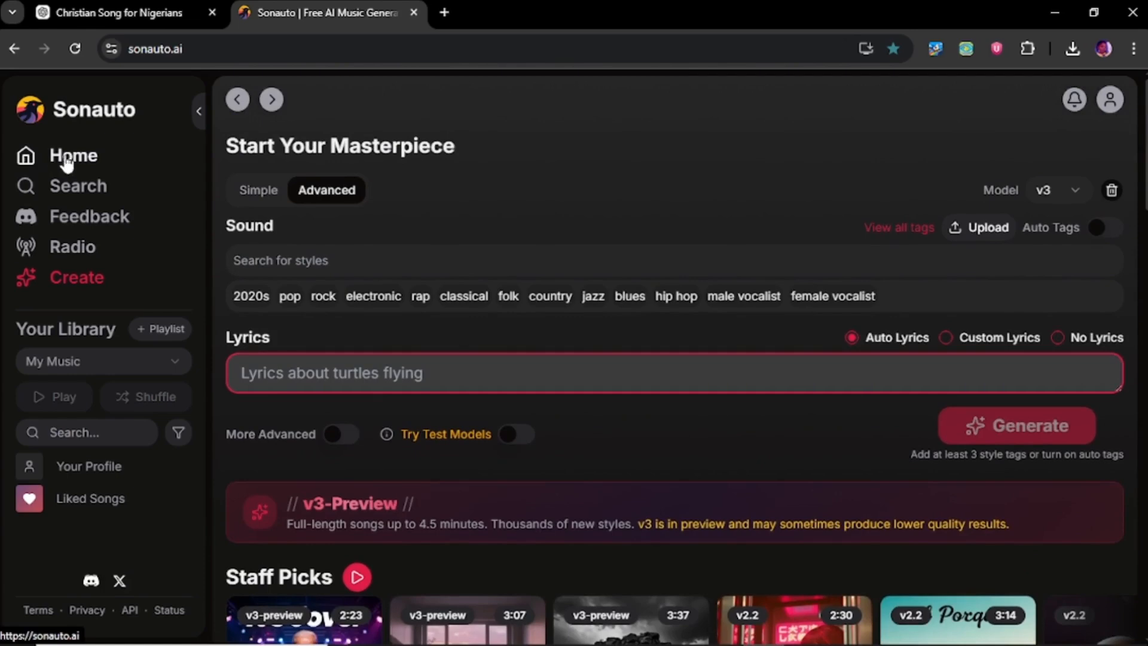
{"action": "left_click", "coordinate": [81, 192]}
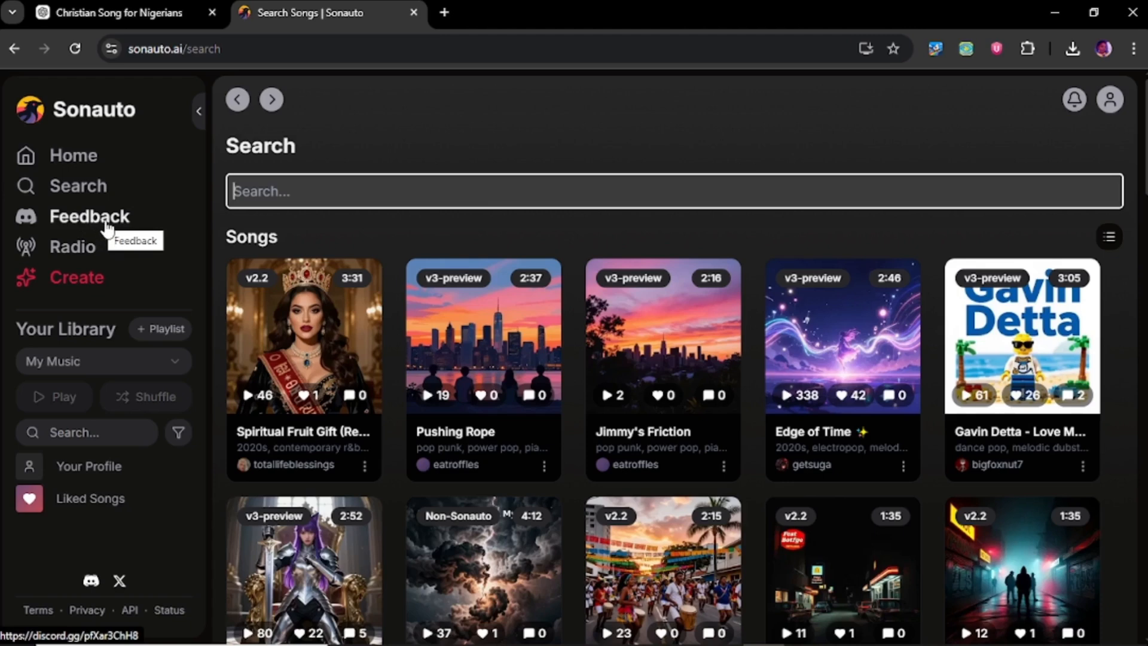
Open the song creation page and choose No Lyrics to make the track instrumental.
{"action": "left_click", "coordinate": [84, 286]}
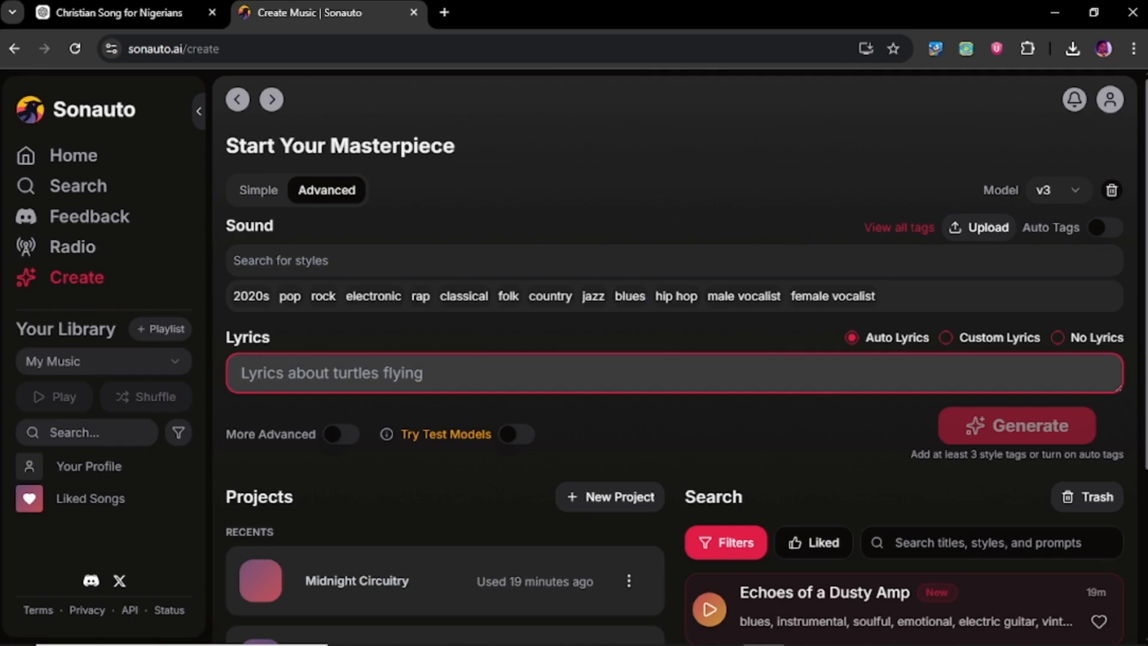
{"action": "scroll", "coordinate": [673, 483], "scroll_direction": "down", "scroll_amount": 2}
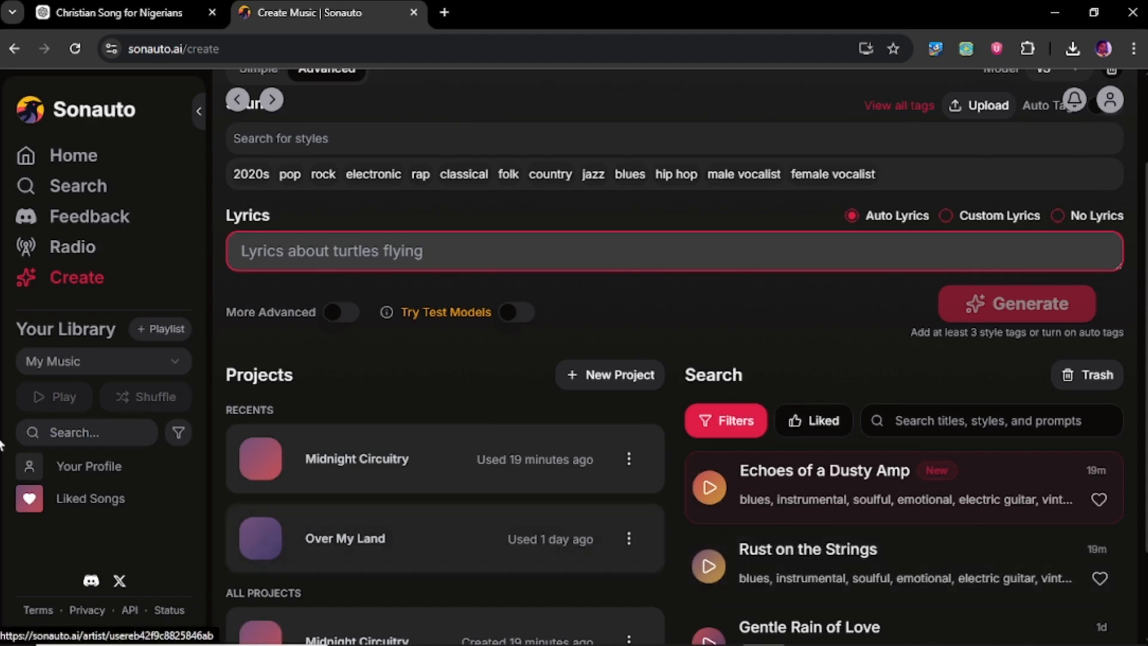
{"action": "left_click", "coordinate": [84, 366]}
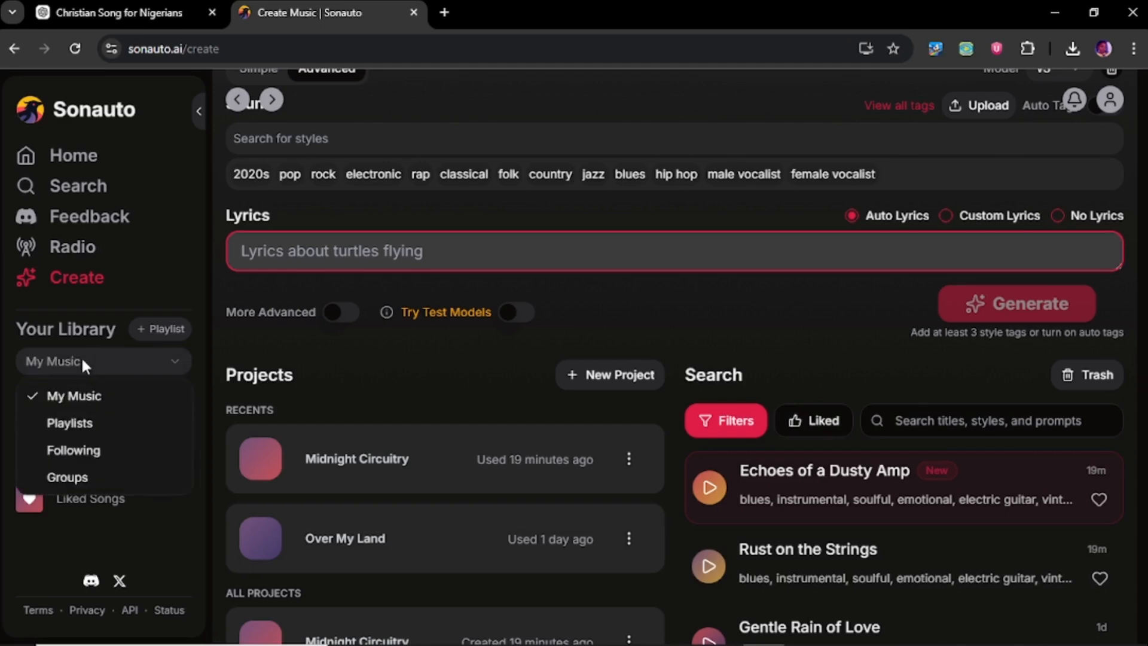
{"action": "left_click", "coordinate": [76, 397]}
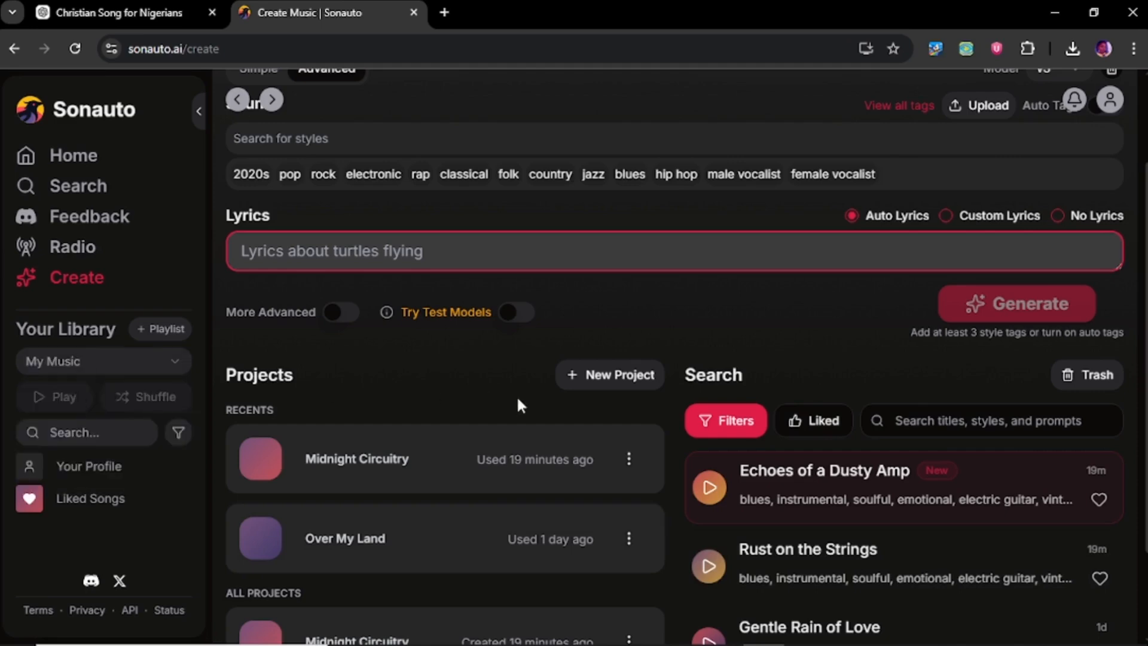
{"action": "scroll", "coordinate": [1145, 318], "scroll_direction": "up", "scroll_amount": 2}
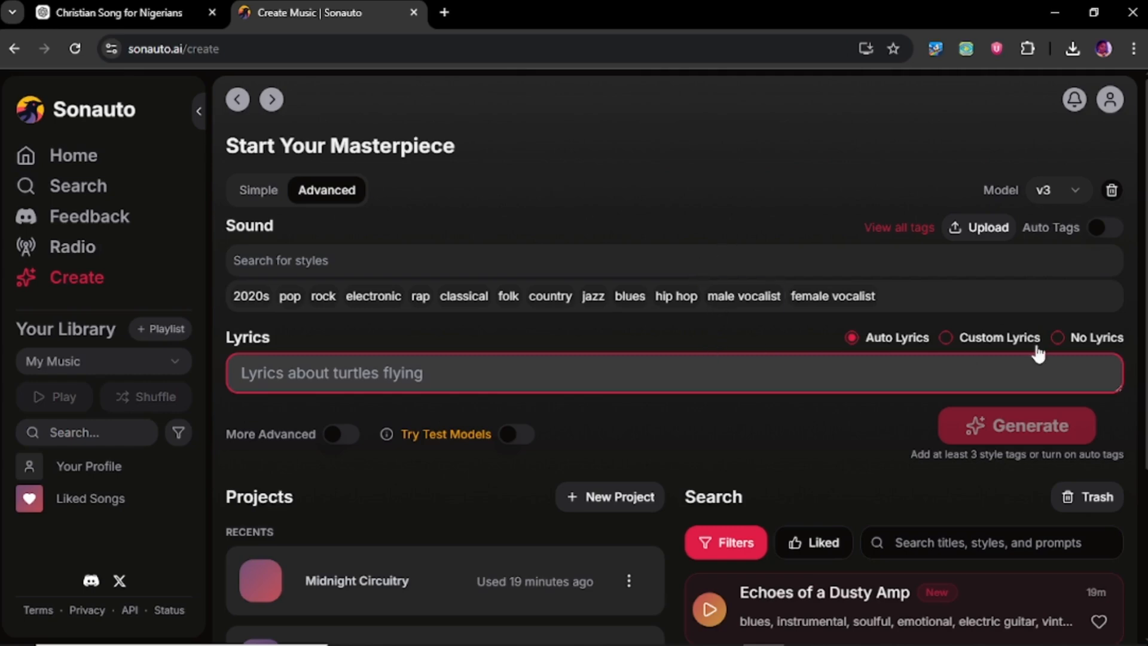
{"action": "left_click", "coordinate": [1057, 338]}
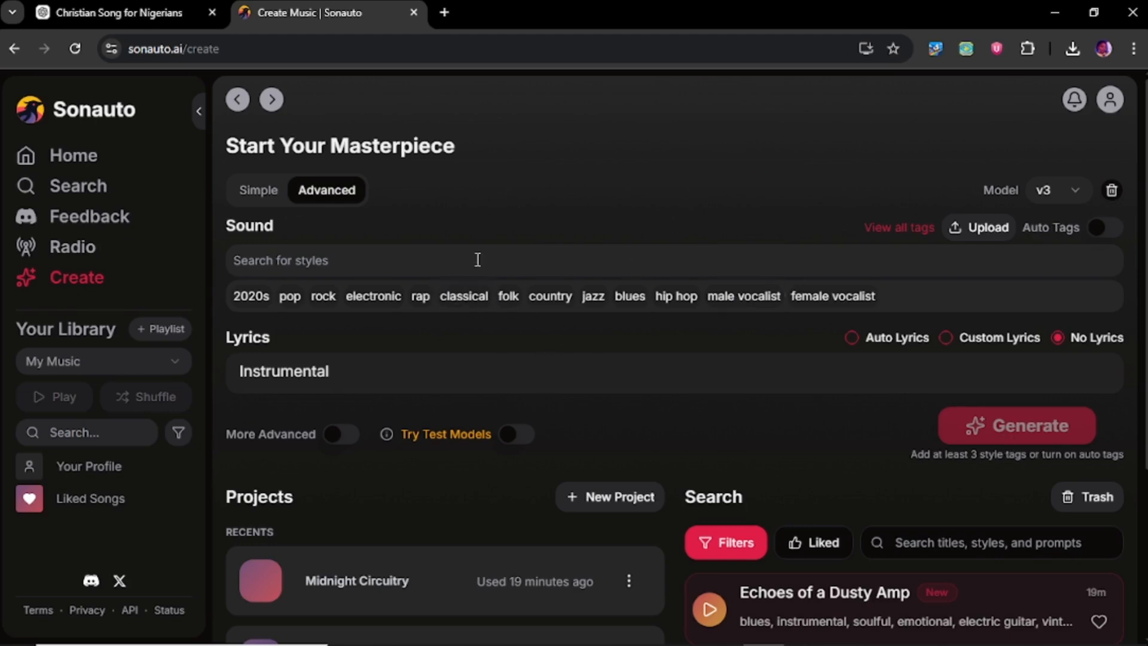
Switch to ChatGPT and copy the full list of style tags, Blues through Improvisation, from the Blues Instrumental Prompt chat.
{"action": "left_click", "coordinate": [102, 12]}
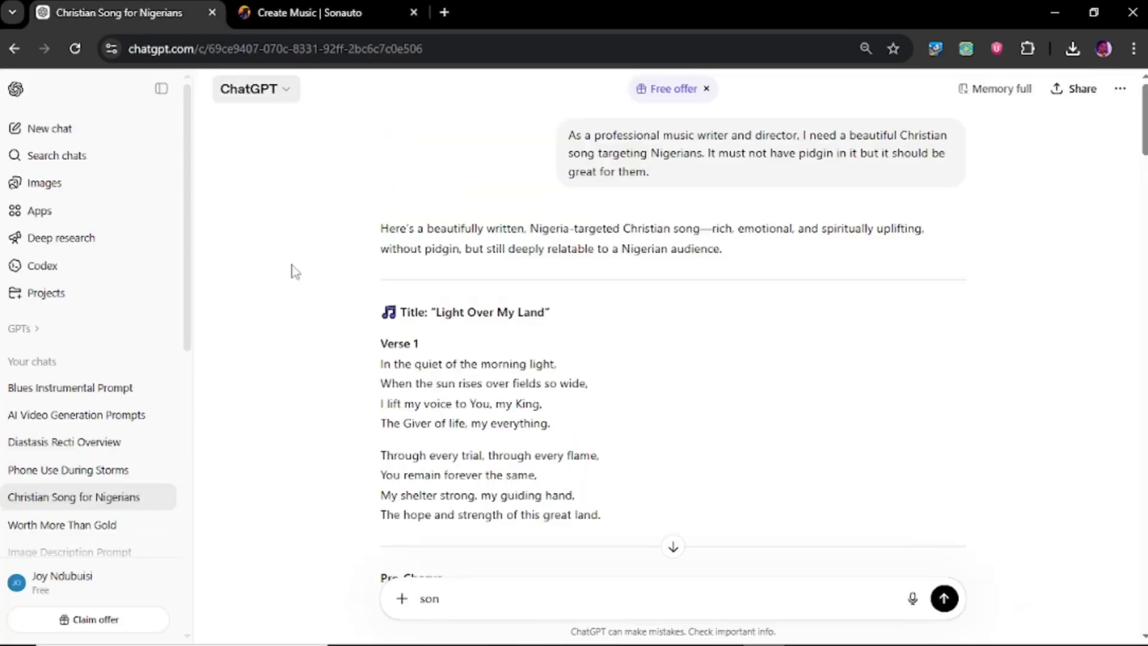
{"action": "left_click", "coordinate": [109, 393]}
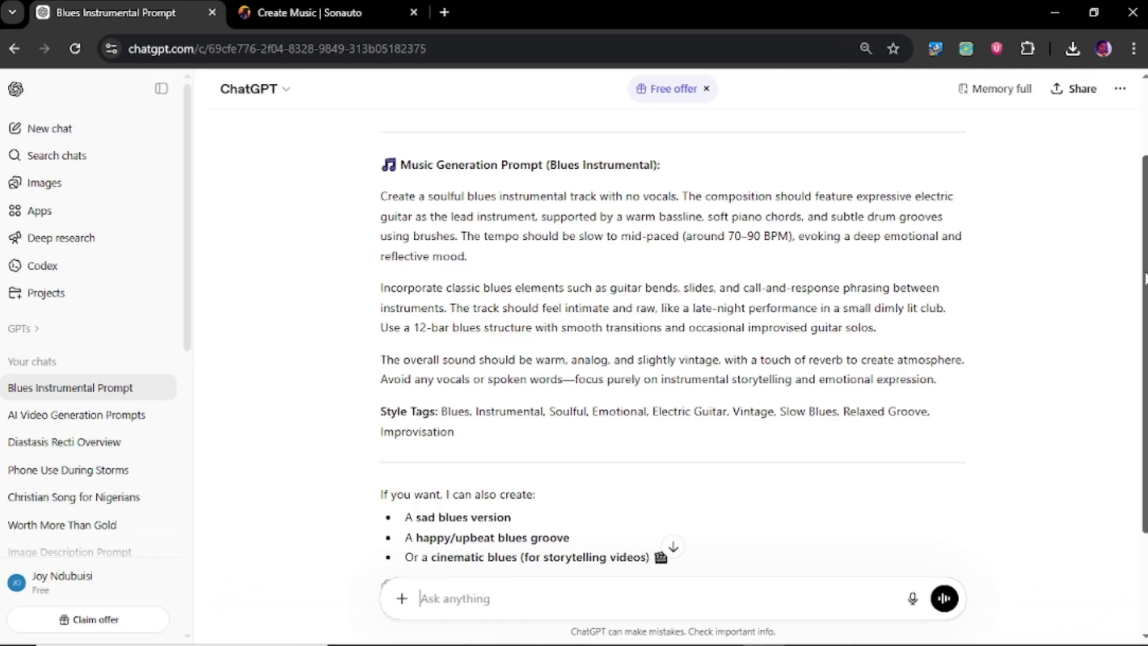
{"action": "scroll", "coordinate": [1144, 278], "scroll_direction": "down", "scroll_amount": 1}
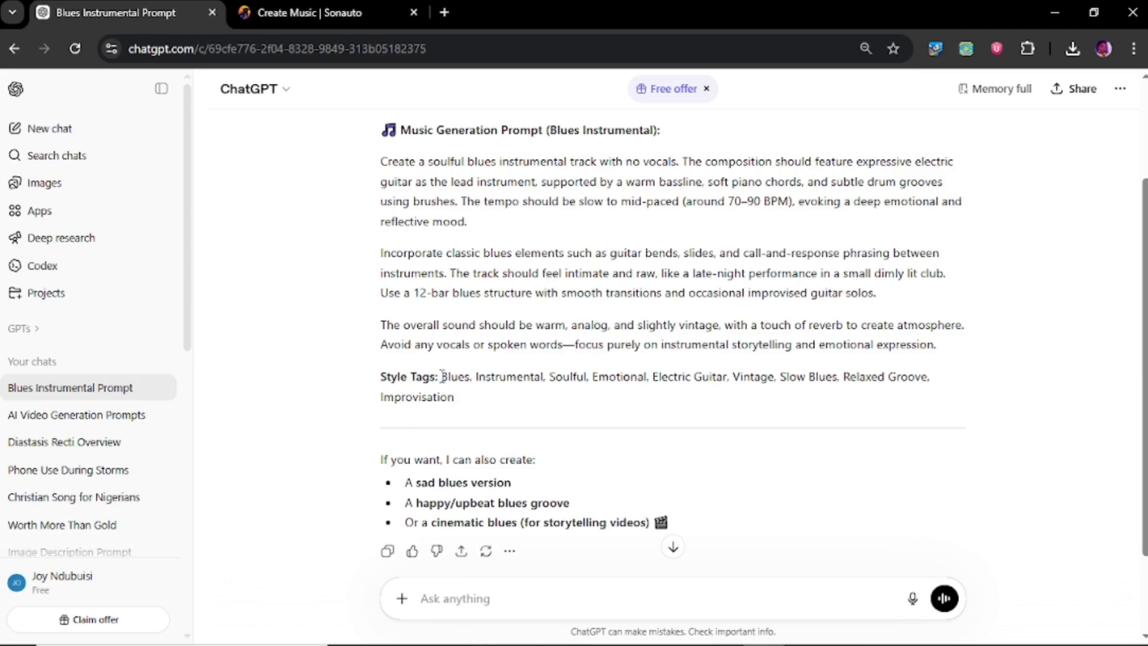
{"action": "left_click_drag", "start_coordinate": [441, 377], "coordinate": [474, 410]}
{"action": "right_click", "coordinate": [484, 377]}
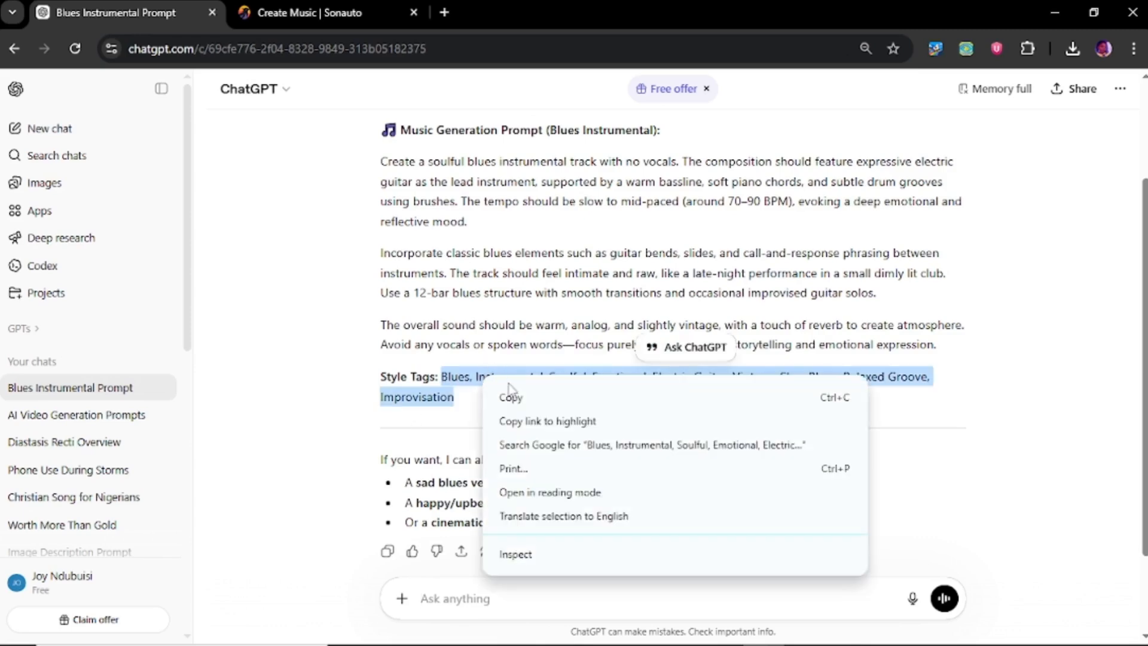
{"action": "left_click", "coordinate": [509, 394]}
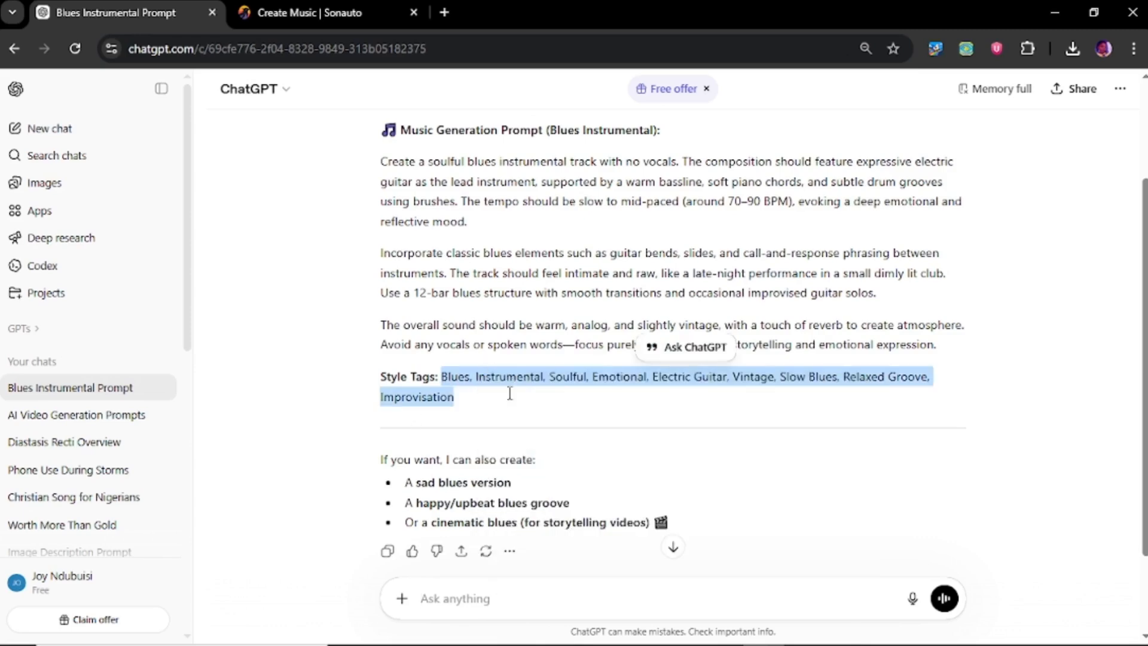
Switch back to Sonauto and paste the copied blues style tags into the song's Sound styles.
{"action": "left_click", "coordinate": [341, 10]}
{"action": "left_click", "coordinate": [368, 266]}
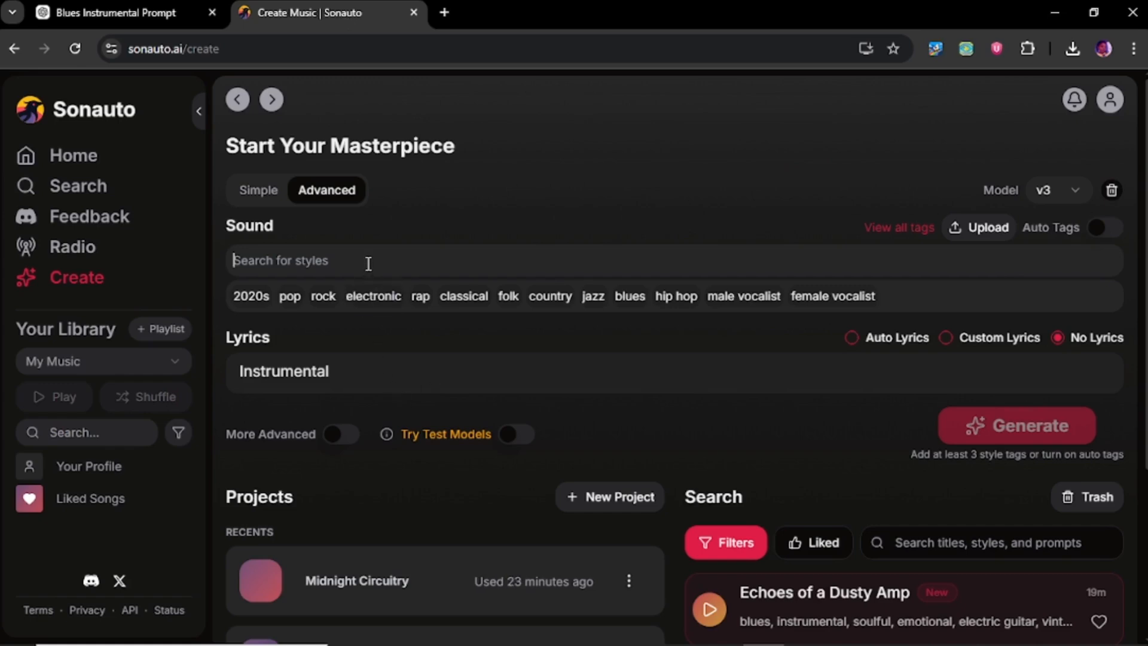
{"action": "right_click", "coordinate": [367, 263]}
{"action": "left_click", "coordinate": [394, 453]}
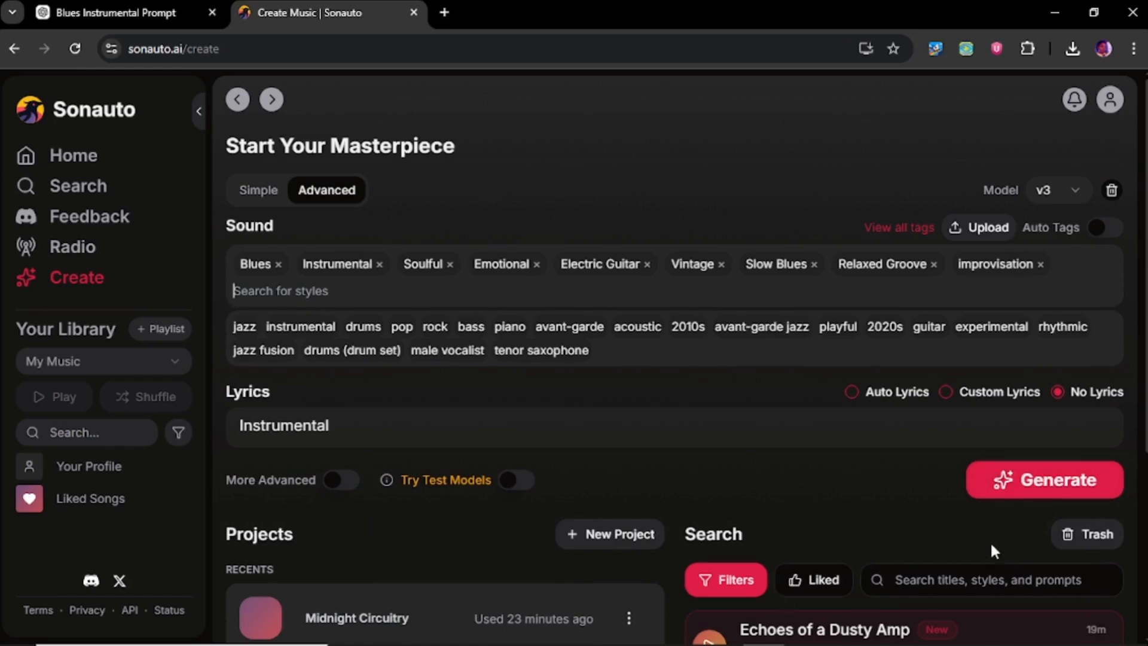
Remove the Relaxed Groove and Slow Blues tags and generate the instrumental with the v3 model.
{"action": "left_click", "coordinate": [1028, 482]}
{"action": "left_click", "coordinate": [933, 265]}
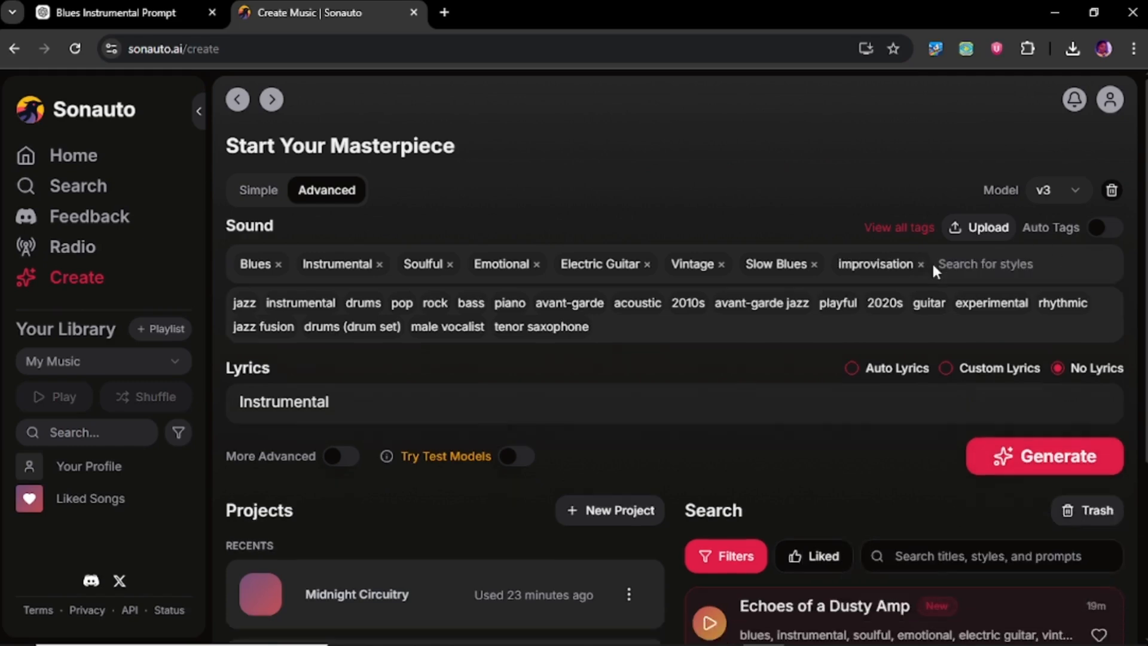
{"action": "left_click", "coordinate": [814, 264]}
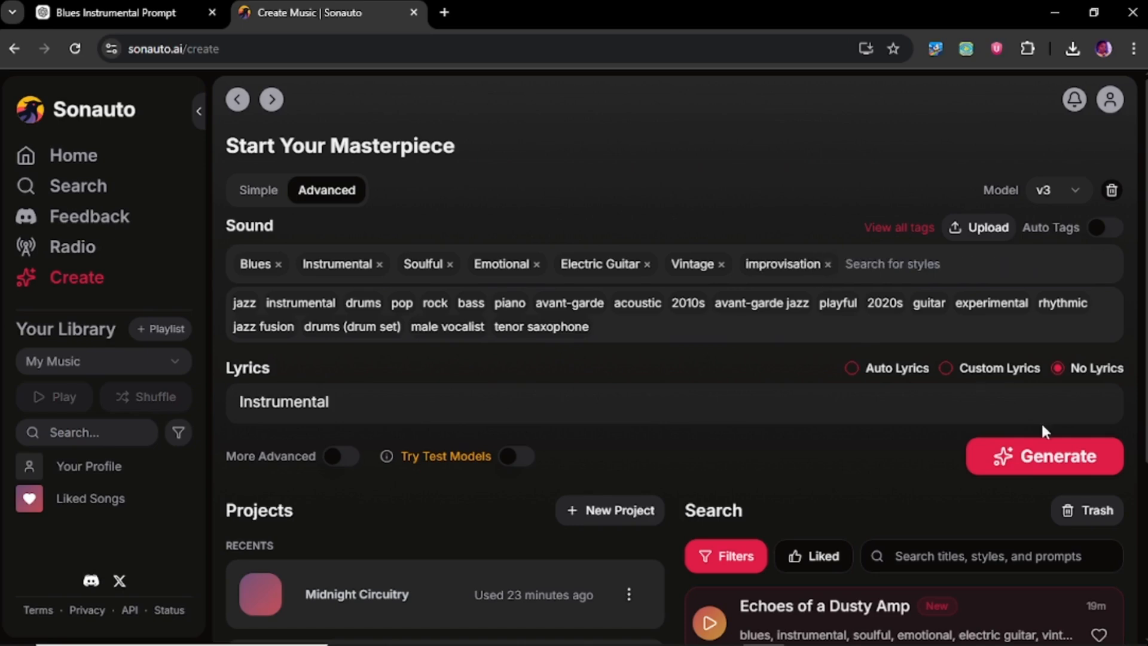
{"action": "left_click", "coordinate": [1040, 456]}
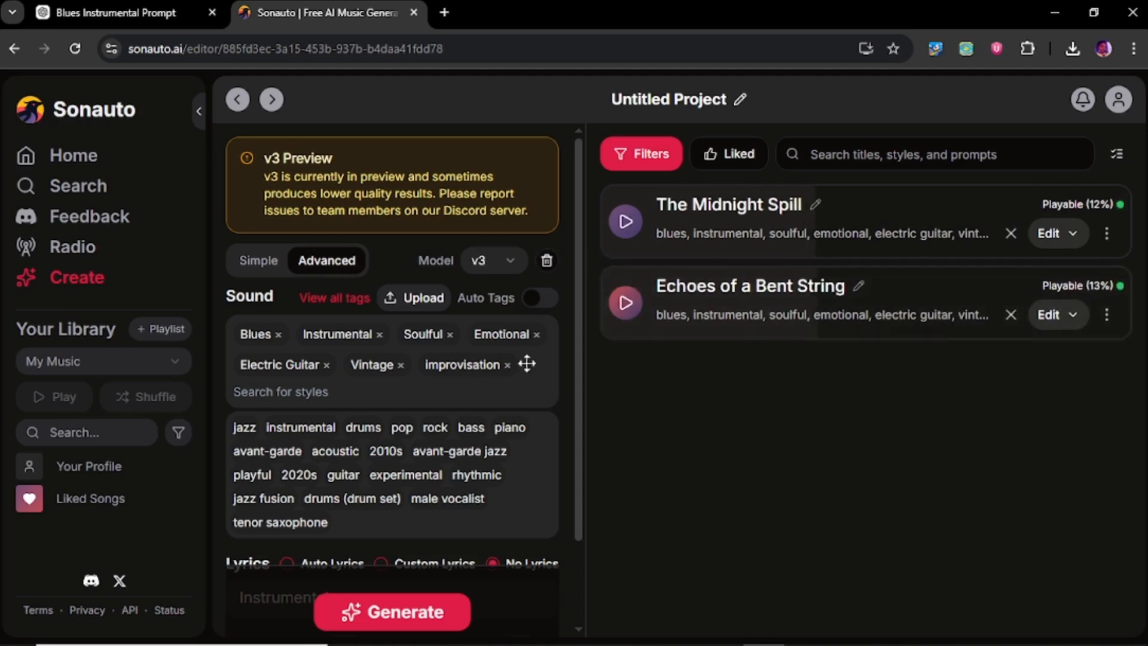
{"action": "scroll", "coordinate": [579, 300], "scroll_direction": "down", "scroll_amount": 3}
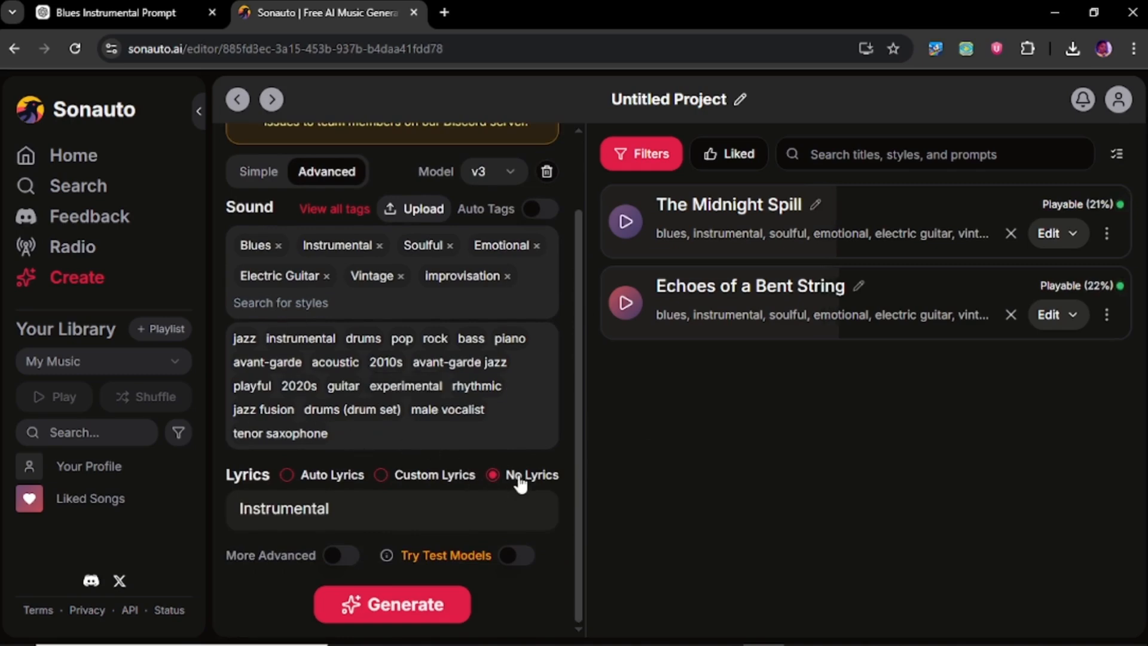
Switch to ChatGPT, open the Christian Song for Nigerians chat and enter "son" as a draft message.
{"action": "left_click", "coordinate": [71, 9]}
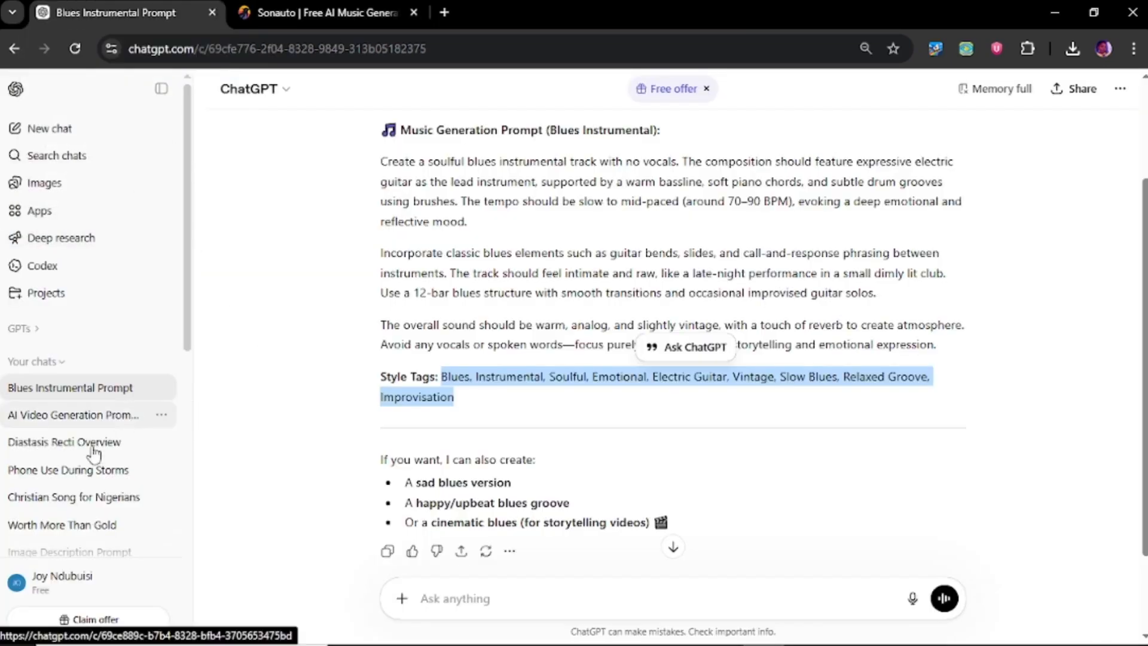
{"action": "left_click", "coordinate": [89, 499]}
{"action": "type", "text": "son"}
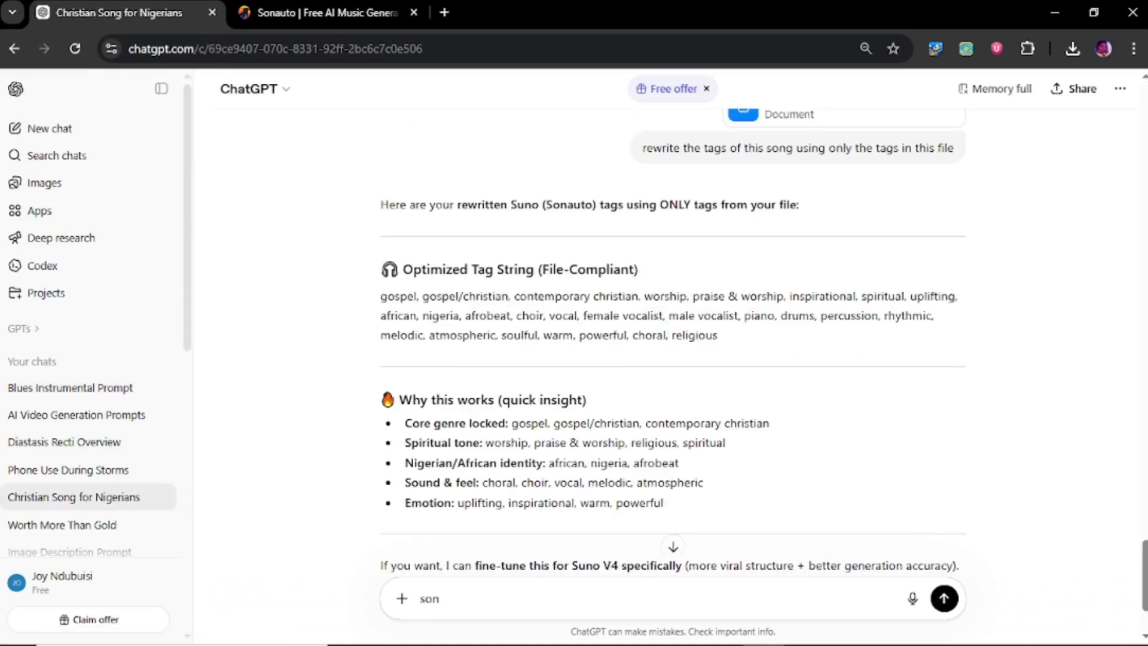
Copy the full lyrics of "Light Over My Land", from Verse 1 through the Outro.
{"action": "scroll", "coordinate": [1094, 353], "scroll_direction": "up", "scroll_amount": 20}
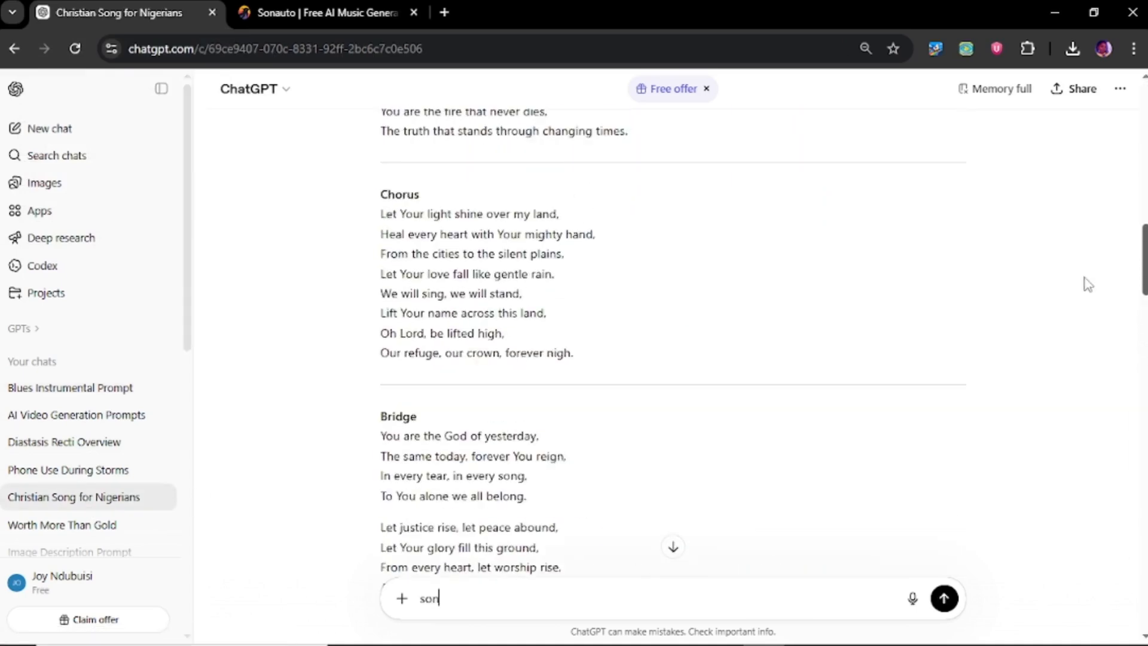
{"action": "scroll", "coordinate": [1078, 199], "scroll_direction": "up", "scroll_amount": 10}
{"action": "scroll", "coordinate": [1073, 156], "scroll_direction": "down", "scroll_amount": 2}
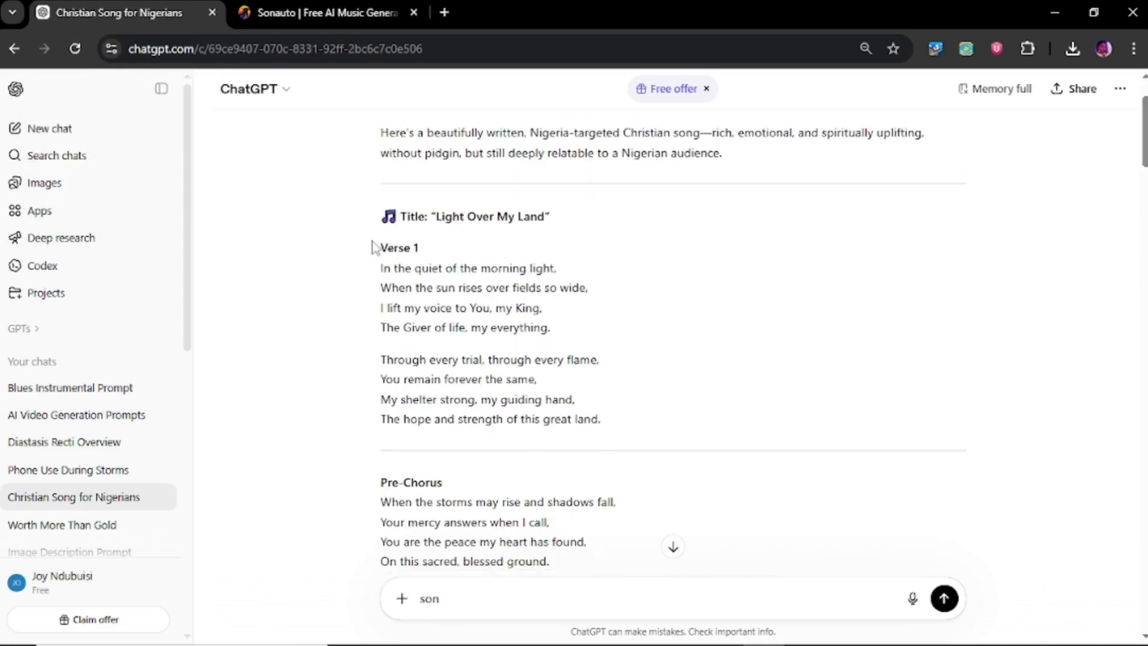
{"action": "left_click_drag", "start_coordinate": [382, 248], "coordinate": [577, 442]}
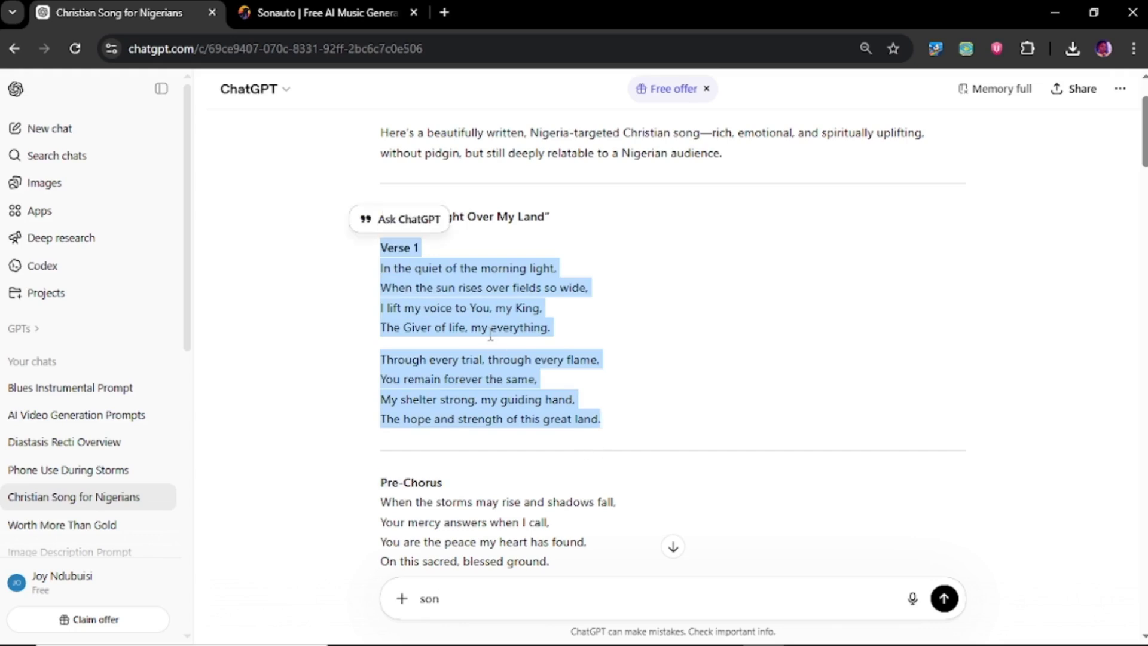
{"action": "left_click", "coordinate": [558, 213]}
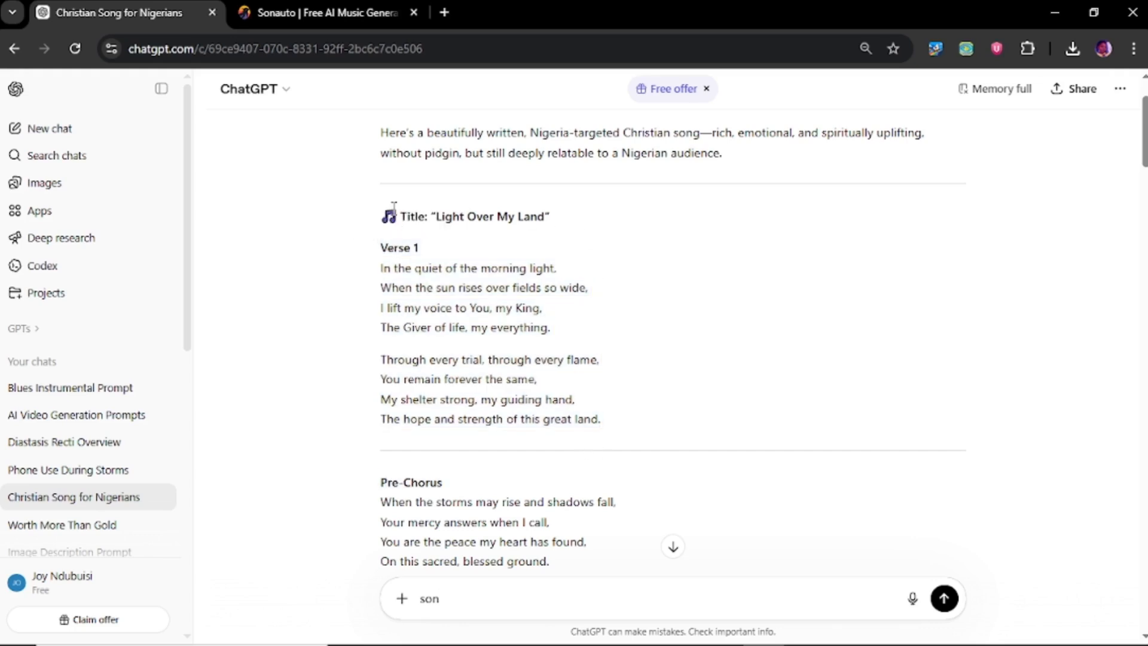
{"action": "left_click_drag", "start_coordinate": [383, 246], "coordinate": [981, 284]}
{"action": "right_click", "coordinate": [437, 290]}
{"action": "left_click", "coordinate": [471, 315]}
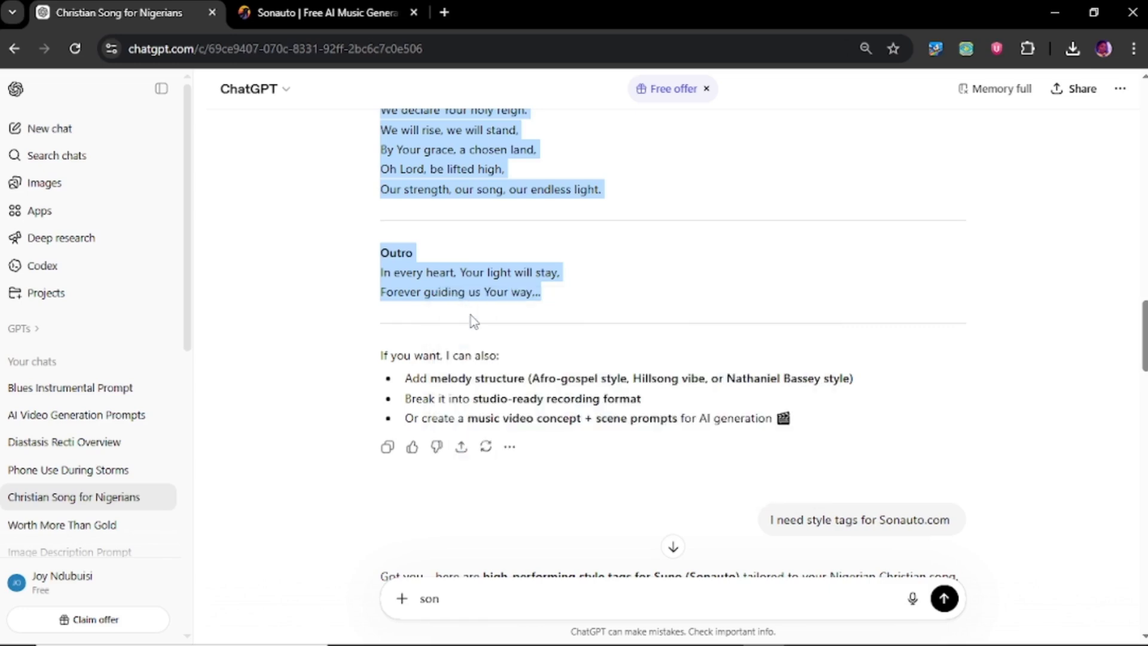
Switch back to Sonauto and download The Midnight Spill as an MP3.
{"action": "left_click", "coordinate": [314, 13]}
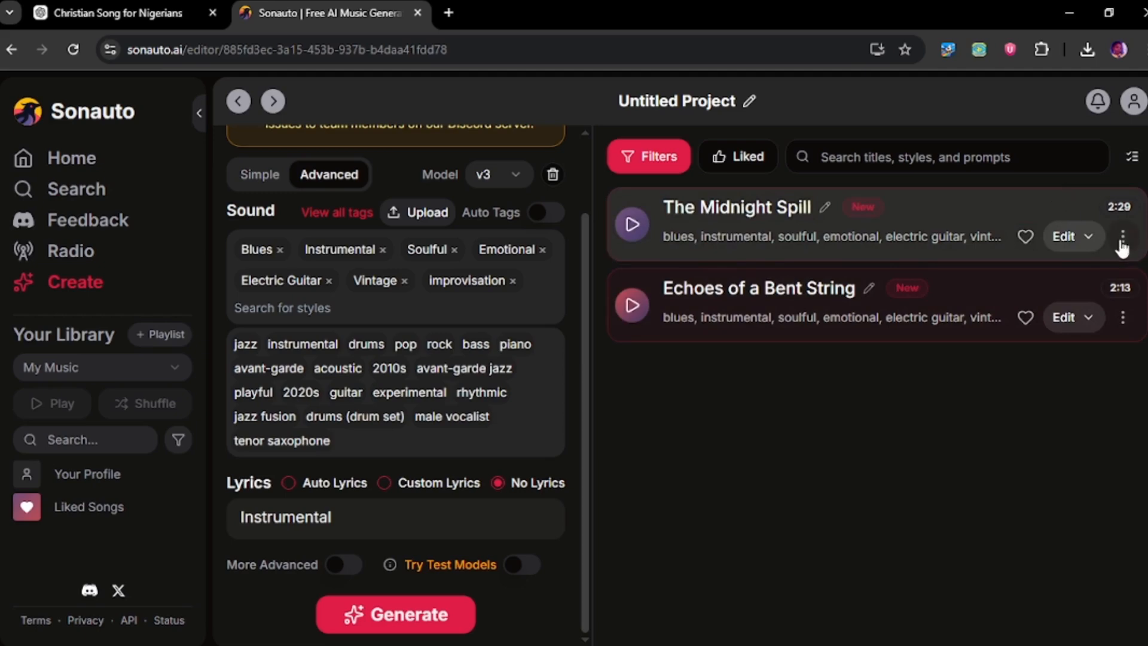
{"action": "left_click", "coordinate": [1122, 242]}
{"action": "mouse_move", "coordinate": [1093, 315]}
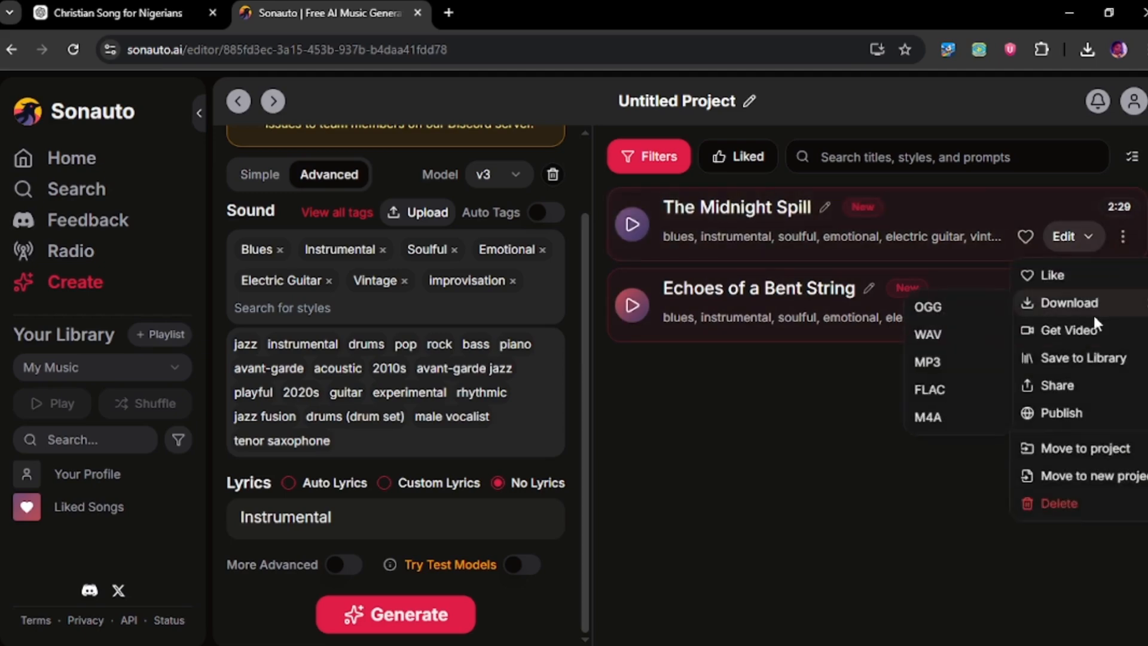
{"action": "left_click", "coordinate": [945, 359]}
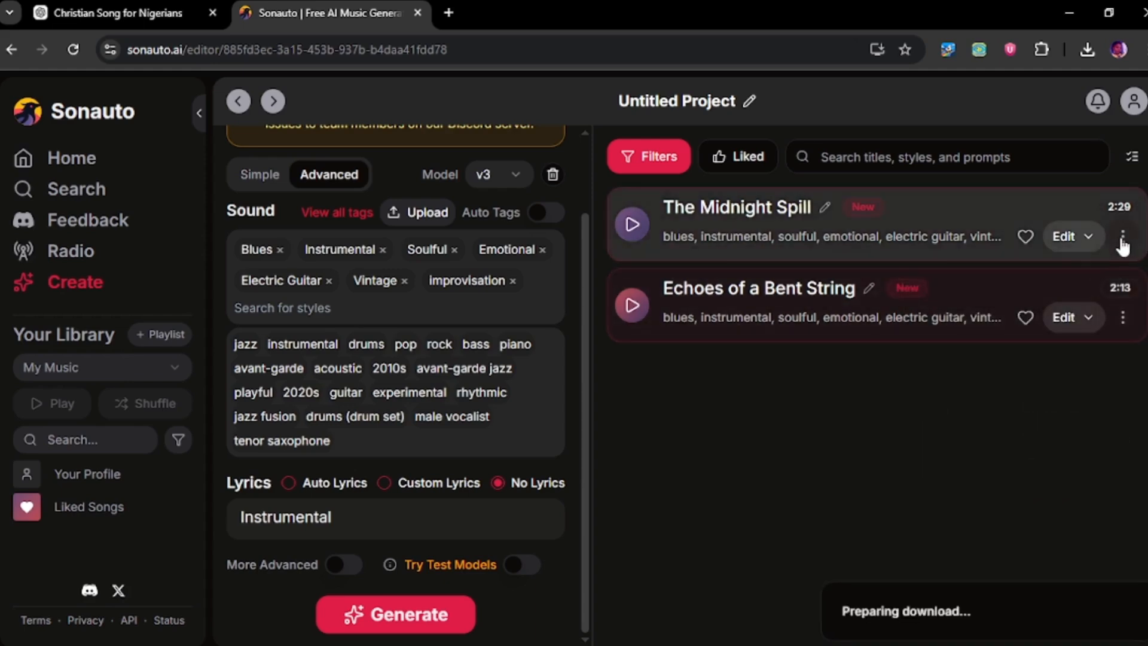
Download The Midnight Spill as an MP3 again, allow sonauto.ai to download multiple files, and check the recent download history.
{"action": "left_click", "coordinate": [1122, 240]}
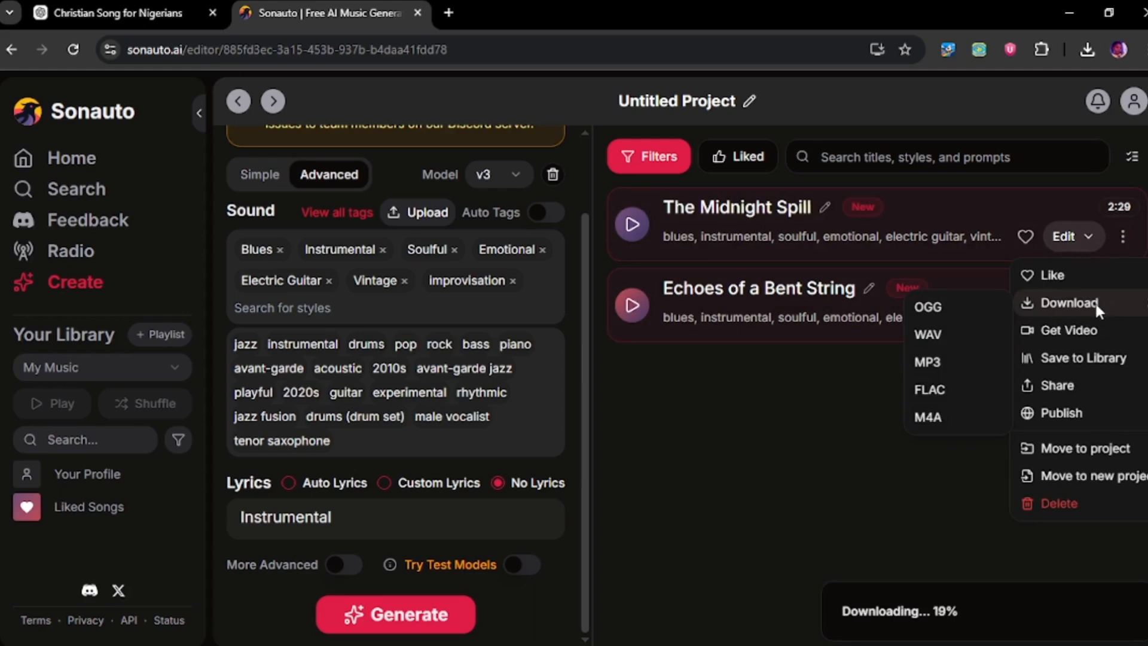
{"action": "left_click", "coordinate": [945, 360]}
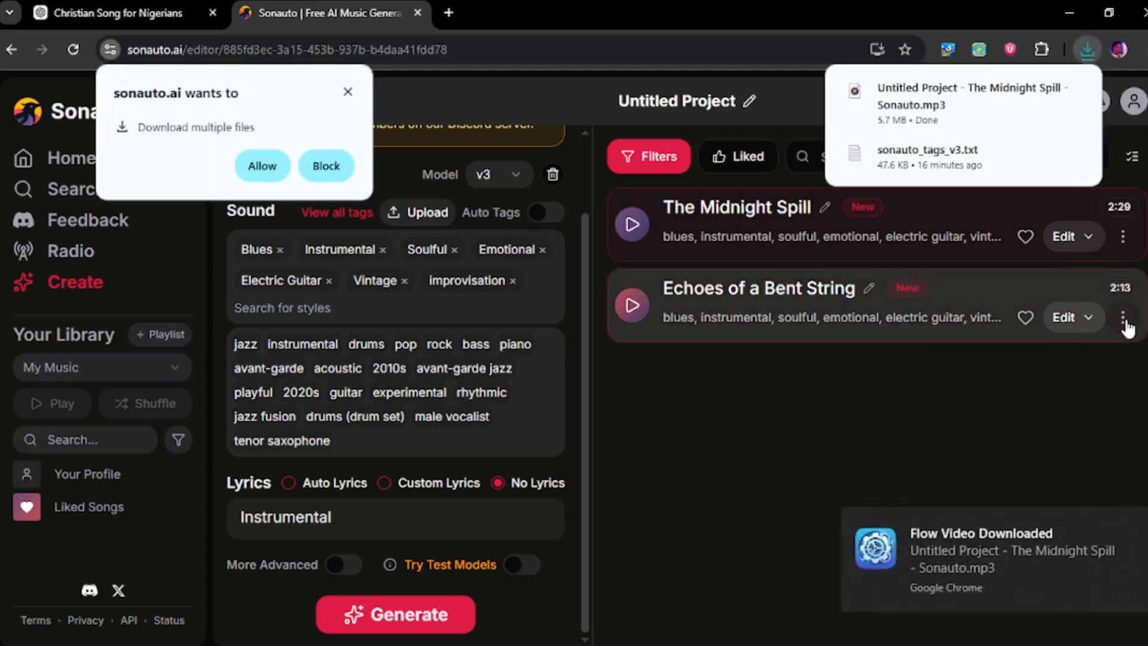
{"action": "left_click", "coordinate": [262, 166]}
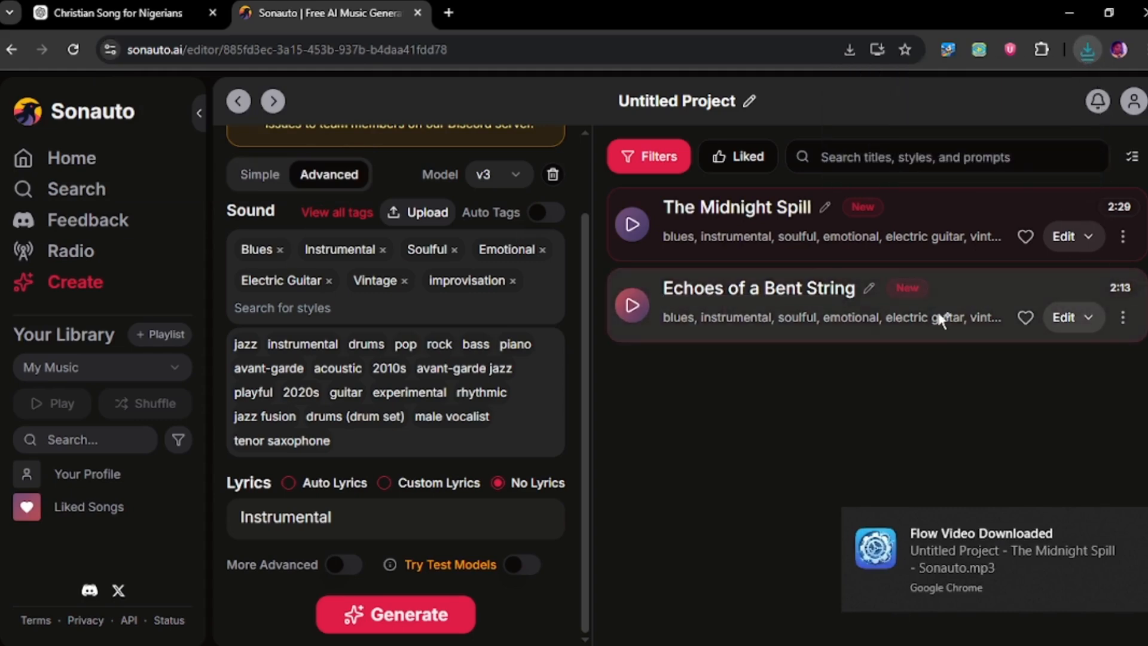
{"action": "left_click", "coordinate": [1087, 50]}
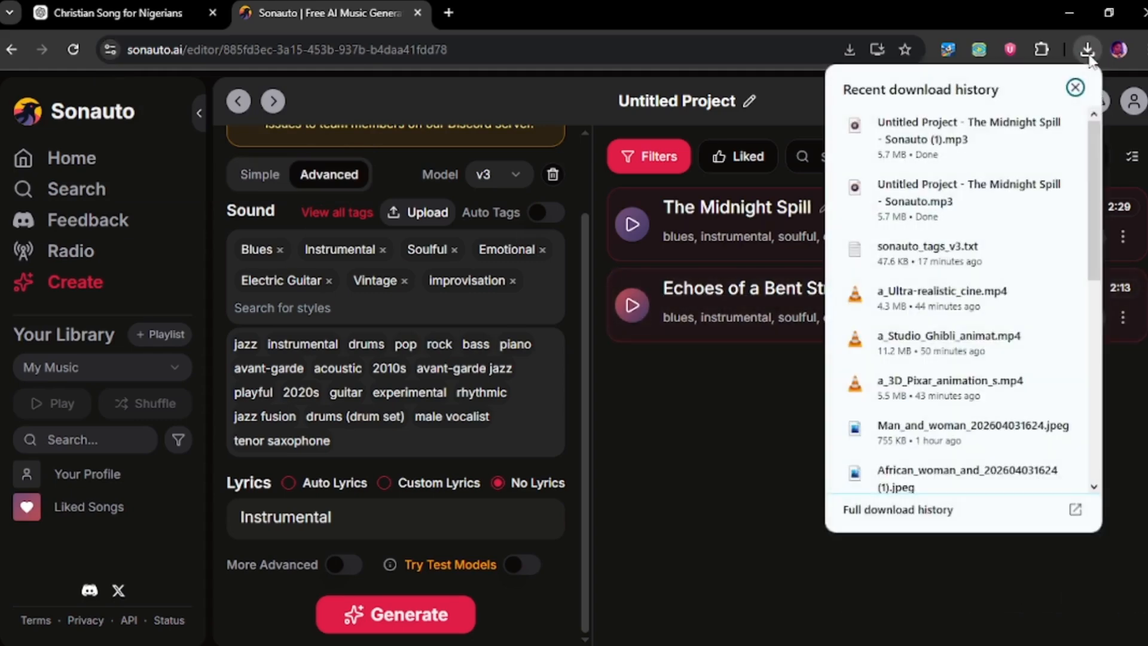
{"action": "left_click", "coordinate": [1075, 87]}
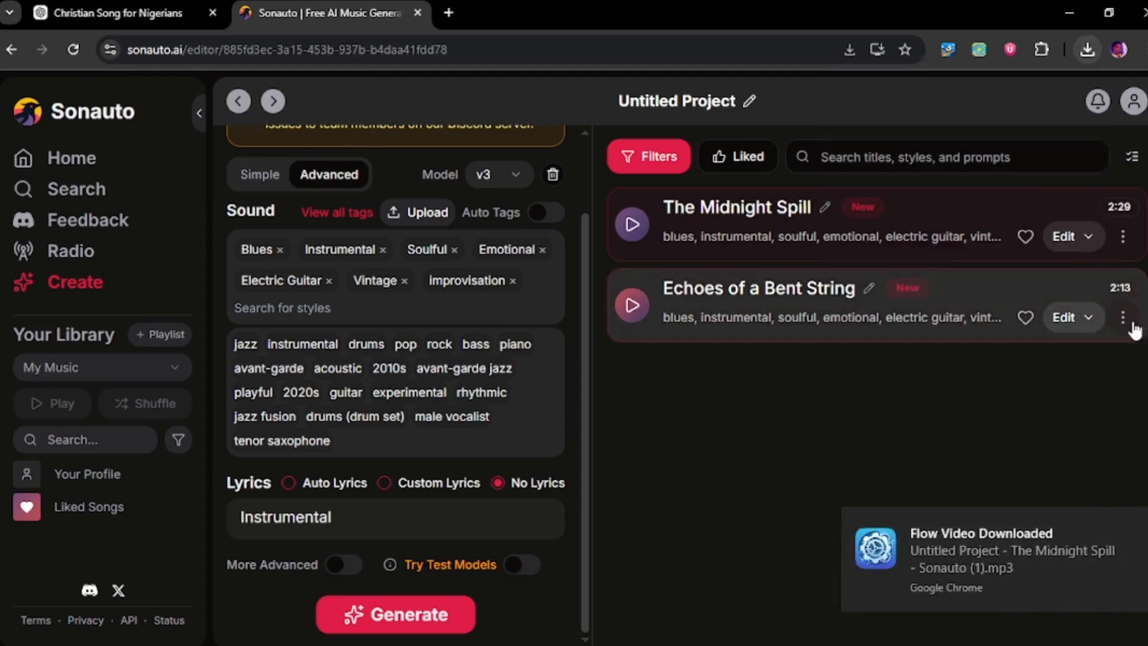
Download Echoes of a Bent String as an MP3.
{"action": "left_click", "coordinate": [1123, 317]}
{"action": "mouse_move", "coordinate": [1045, 383]}
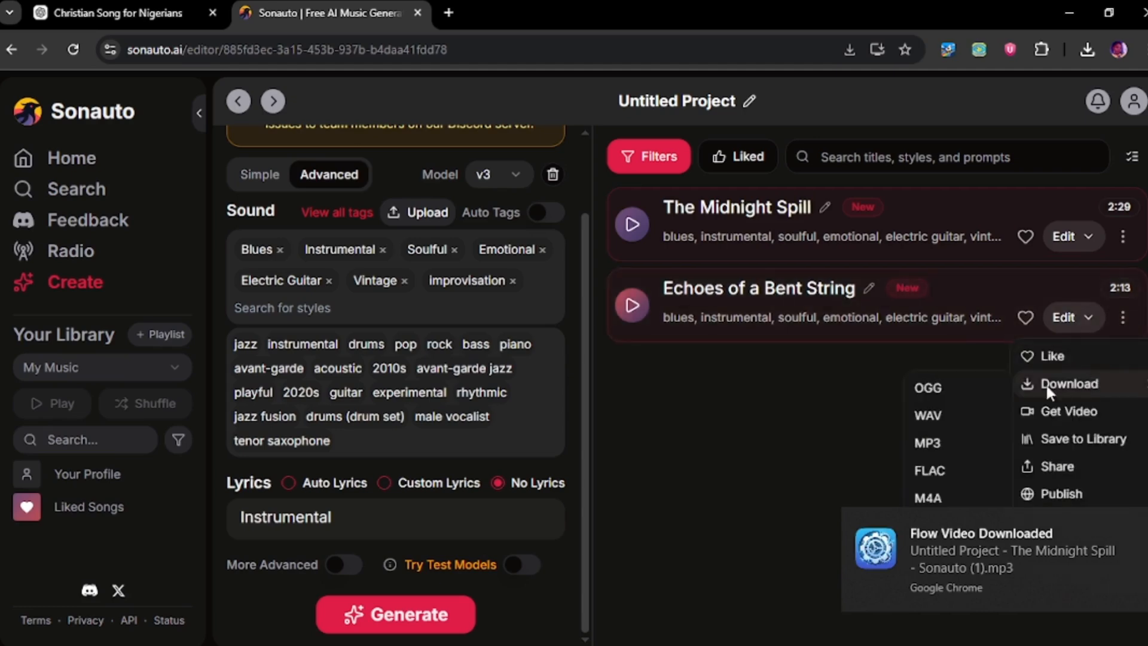
{"action": "left_click", "coordinate": [954, 437]}
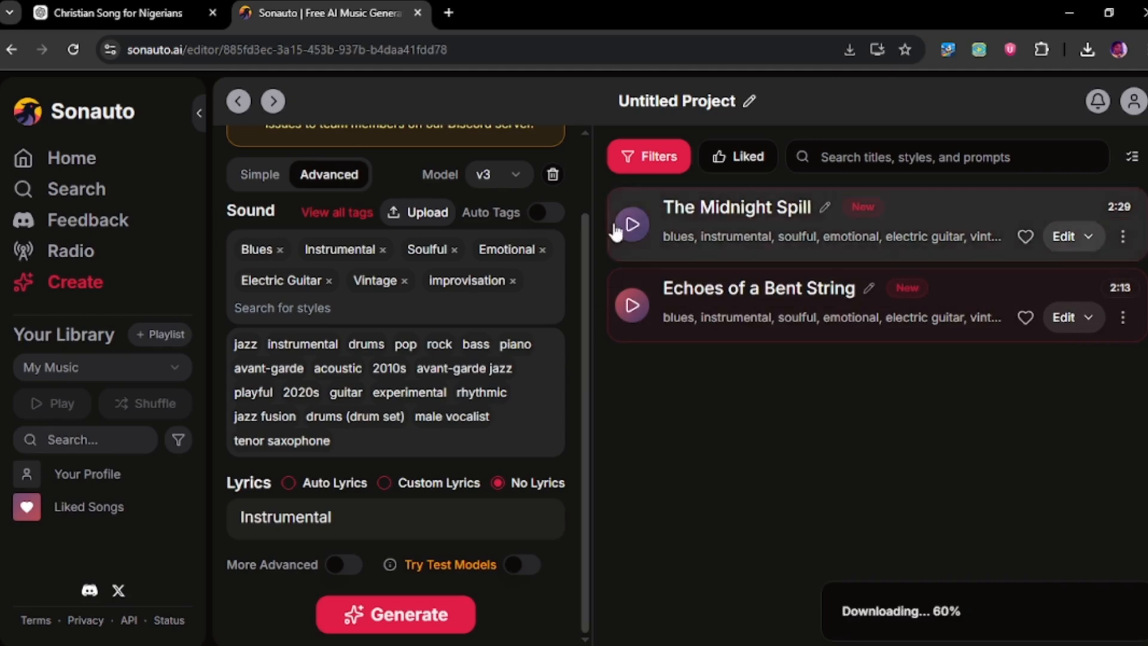
Return to the song creation page, choose Custom Lyrics and paste the copied "Light Over My Land" lyrics.
{"action": "left_click", "coordinate": [242, 106]}
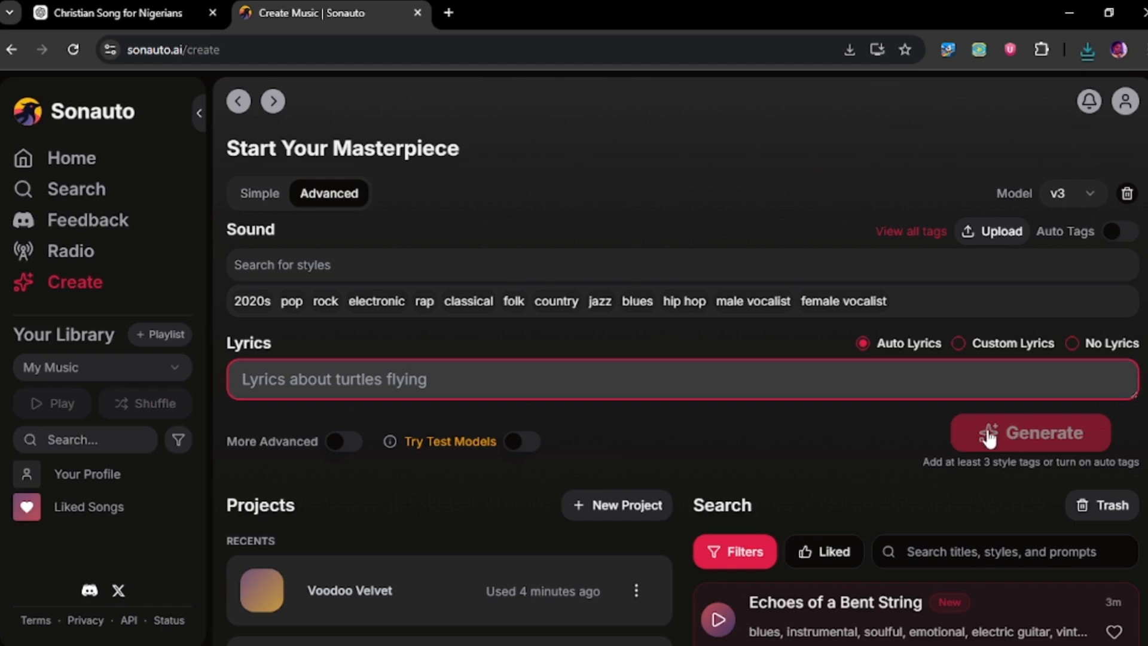
{"action": "left_click", "coordinate": [1011, 345]}
{"action": "left_click", "coordinate": [850, 386]}
{"action": "right_click", "coordinate": [850, 386]}
{"action": "left_click", "coordinate": [942, 193]}
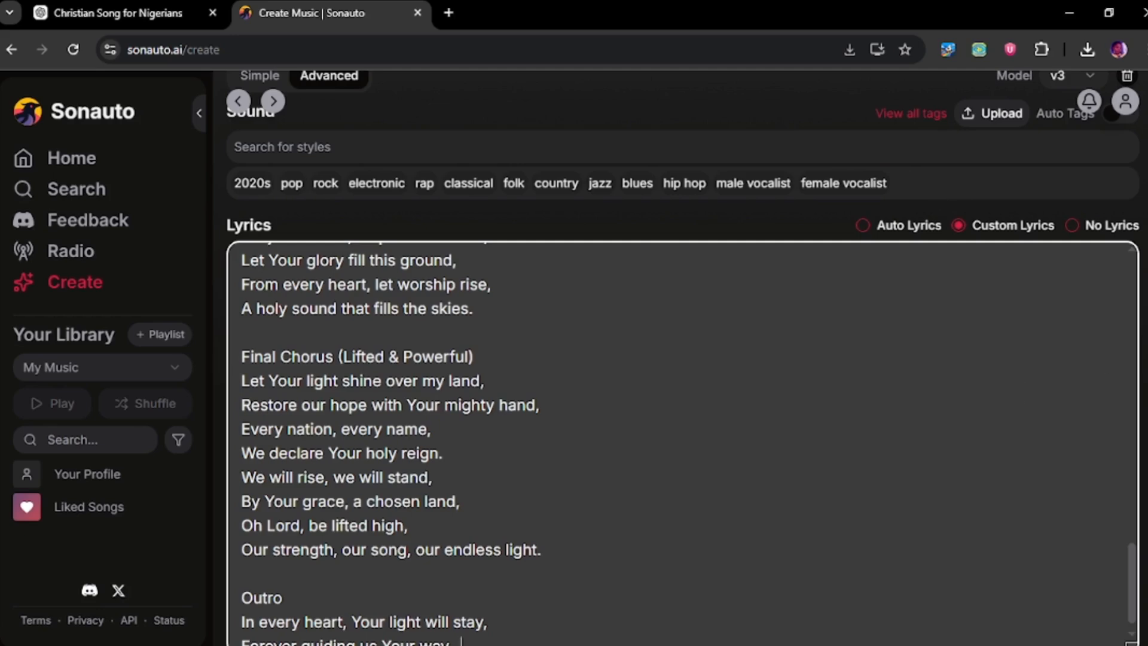
{"action": "scroll", "coordinate": [683, 357], "scroll_direction": "down", "scroll_amount": 5}
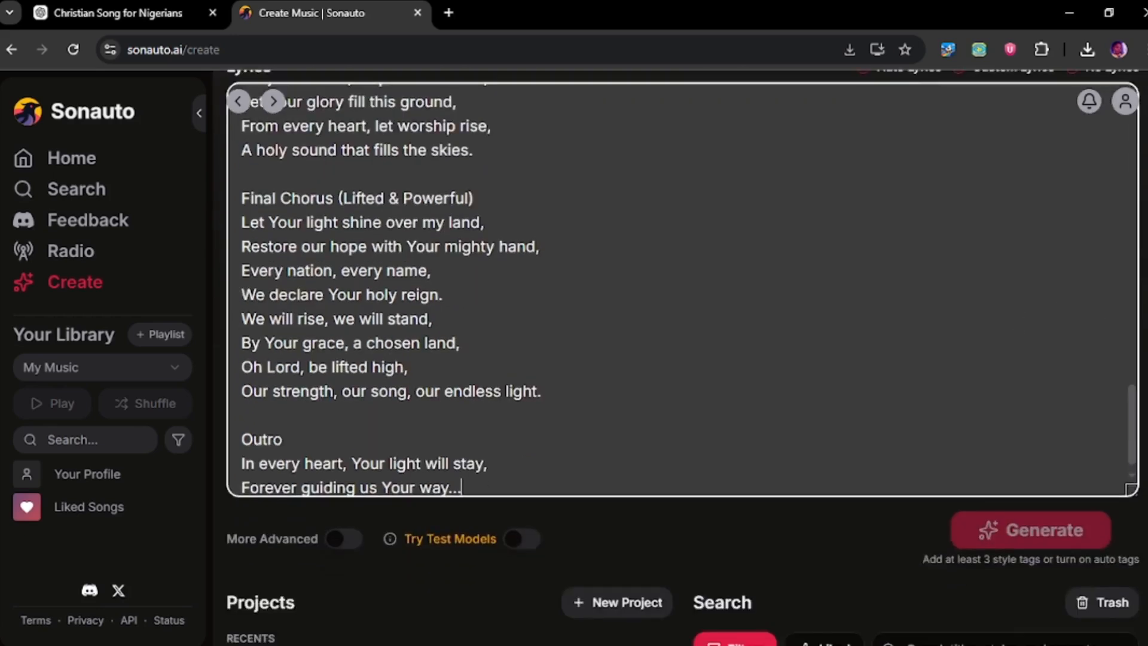
{"action": "scroll", "coordinate": [683, 357], "scroll_direction": "up", "scroll_amount": 1}
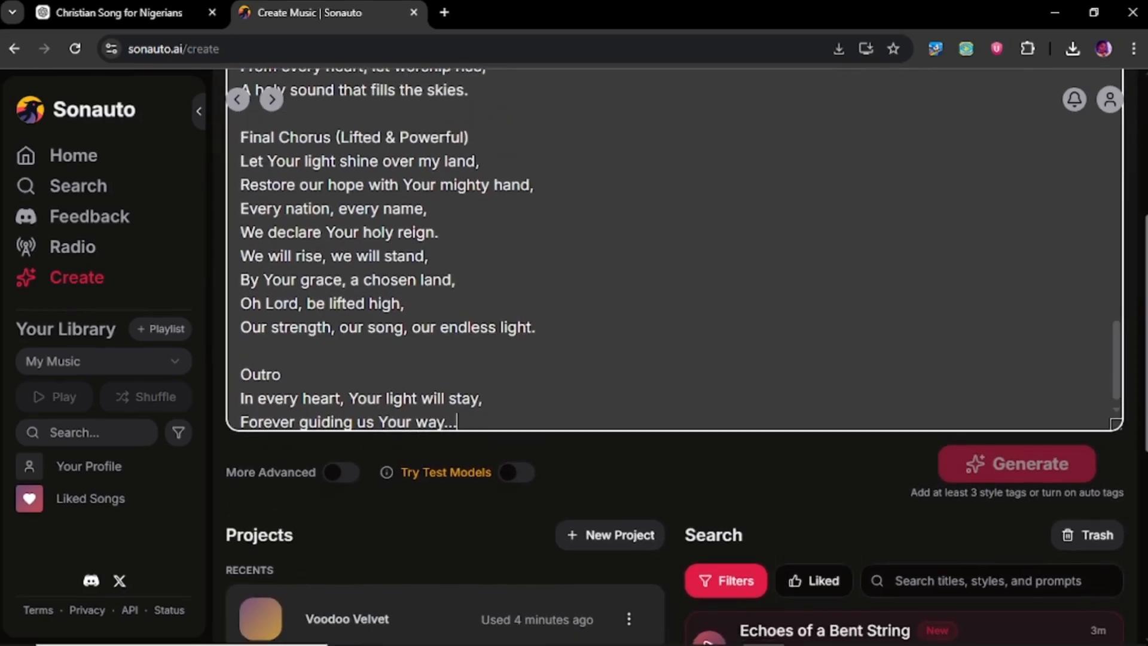
{"action": "scroll", "coordinate": [487, 367], "scroll_direction": "up", "scroll_amount": 5}
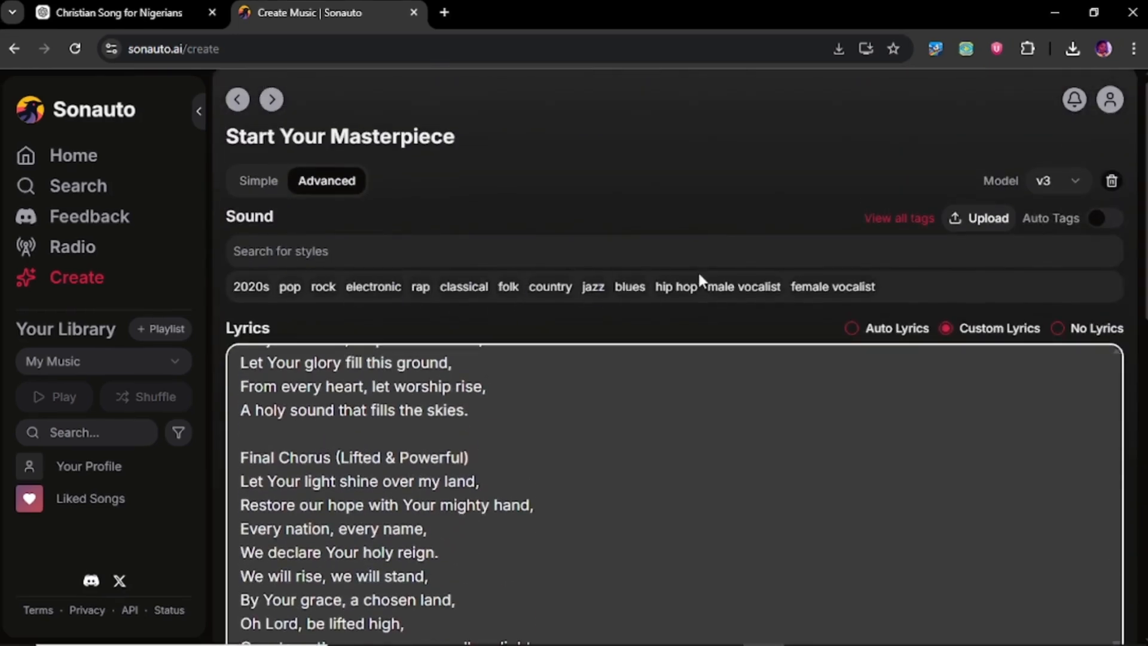
Switch to ChatGPT and copy the Optimized Tag String, gospel through religious, from the end of the Christian song chat.
{"action": "left_click", "coordinate": [144, 11]}
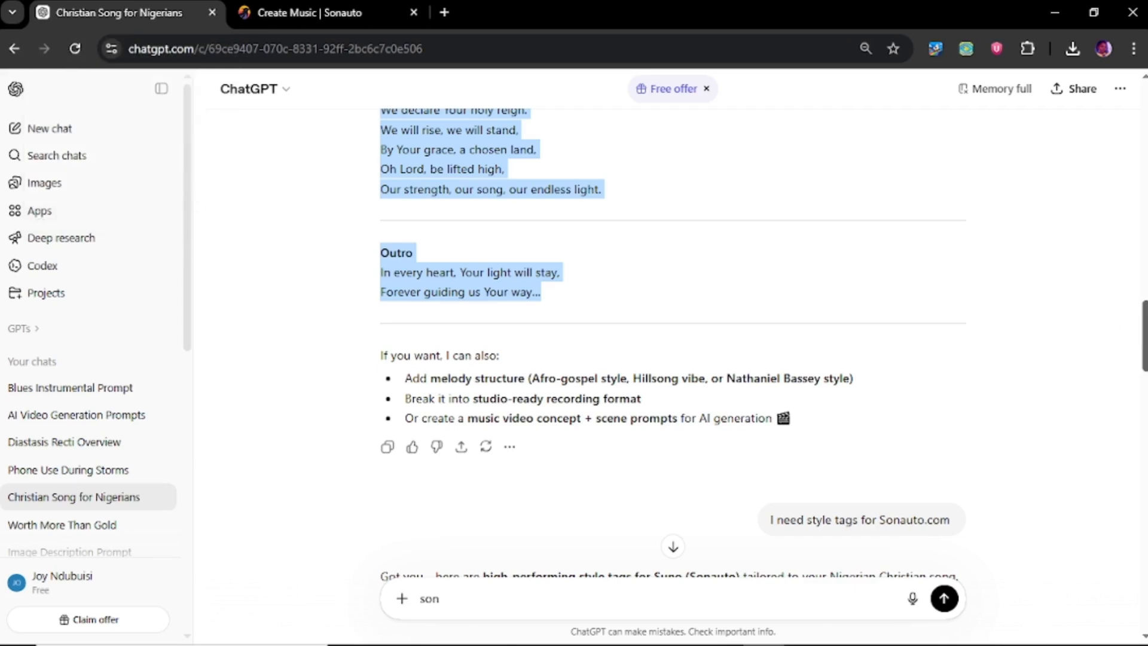
{"action": "left_click_drag", "start_coordinate": [1146, 340], "coordinate": [1145, 615]}
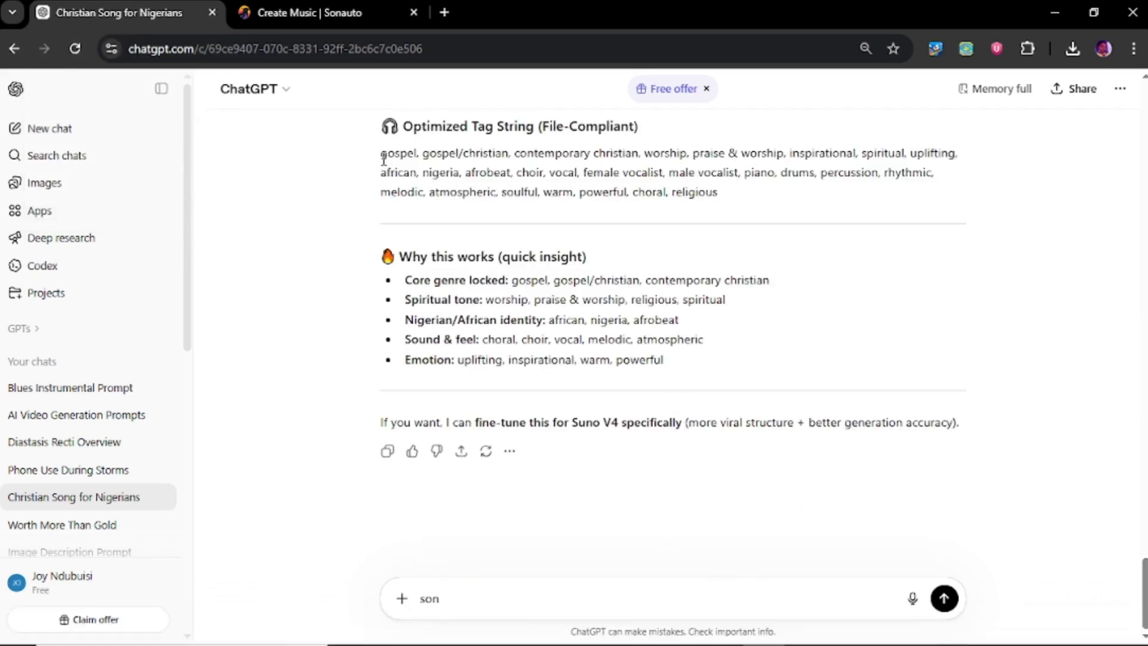
{"action": "left_click_drag", "start_coordinate": [381, 154], "coordinate": [727, 222]}
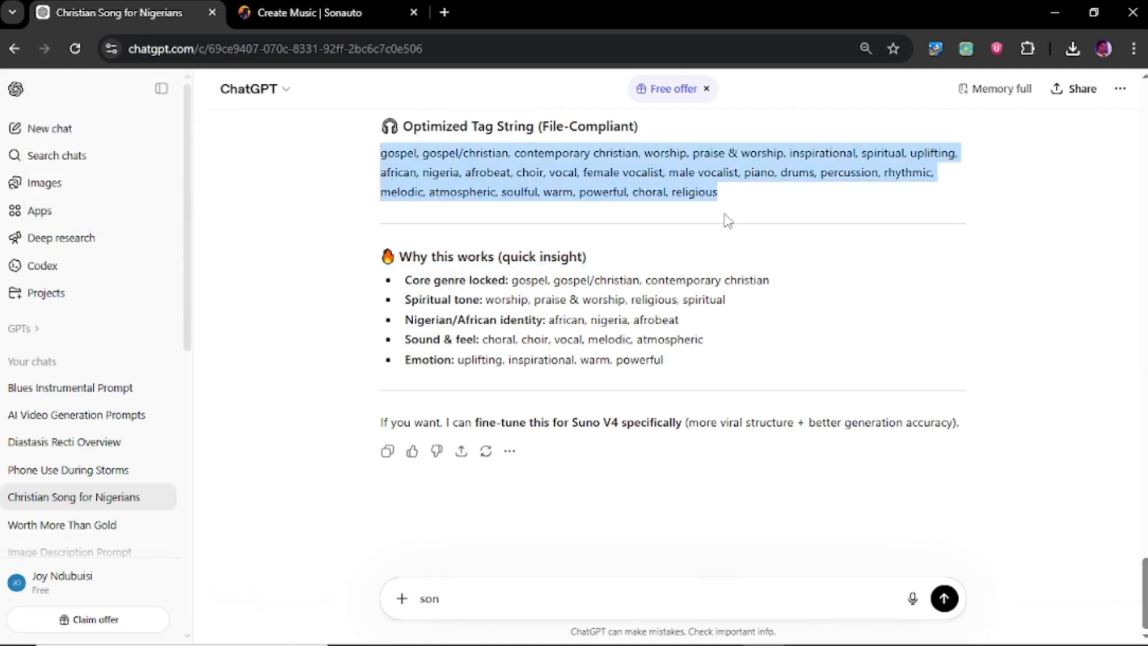
{"action": "right_click", "coordinate": [640, 175]}
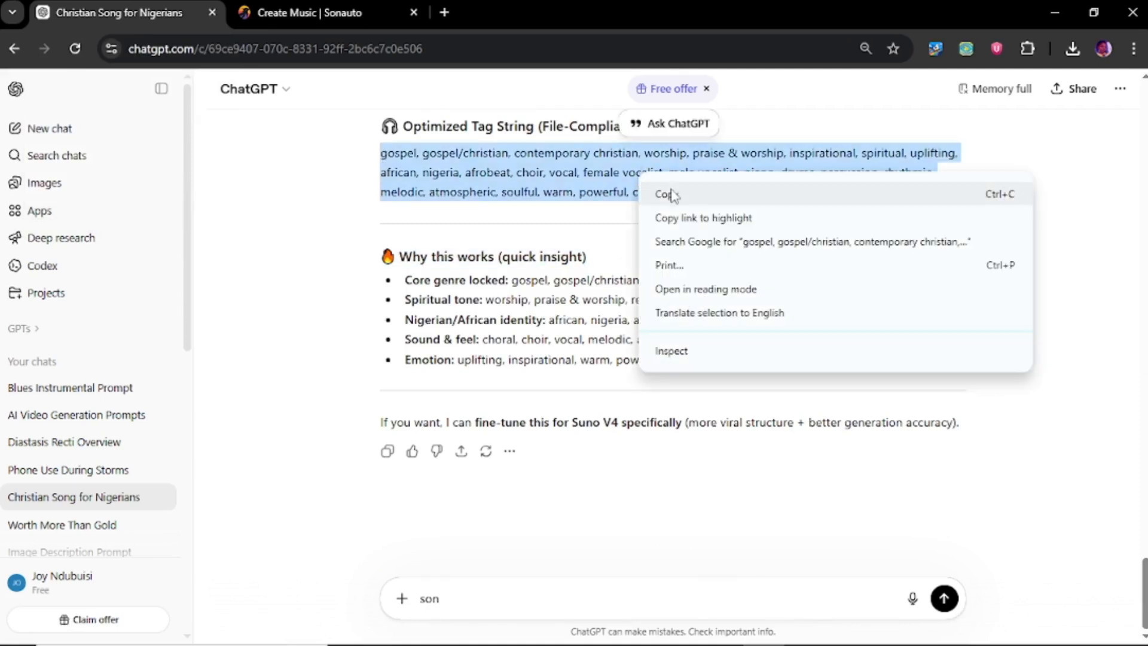
{"action": "left_click", "coordinate": [670, 194]}
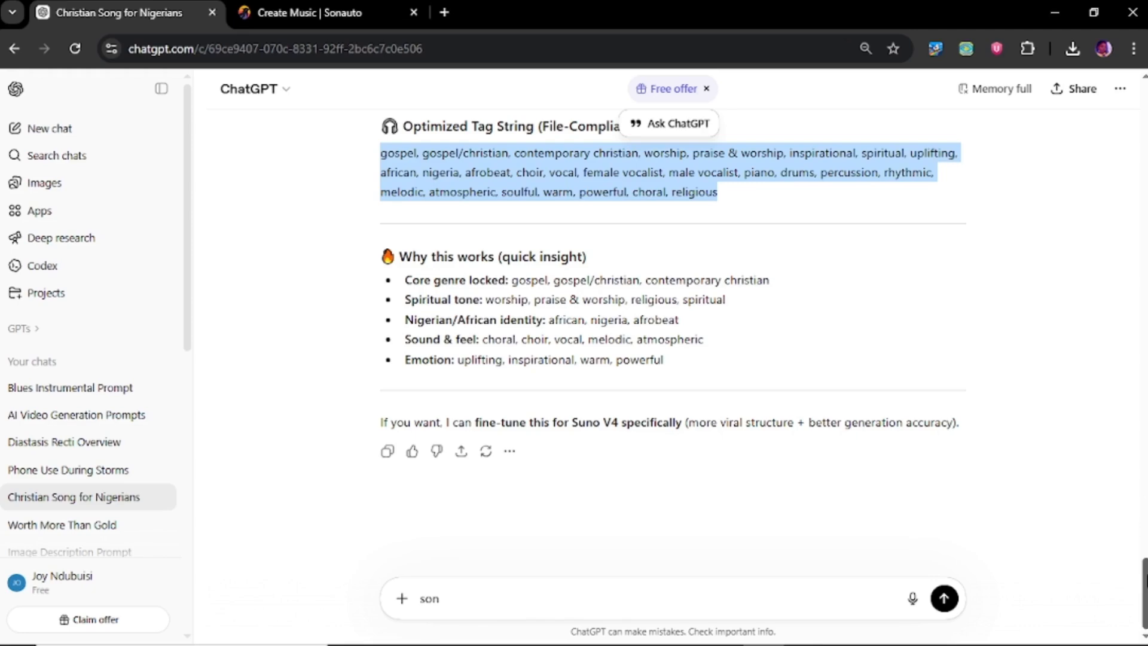
{"action": "scroll", "coordinate": [673, 293], "scroll_direction": "up", "scroll_amount": 2}
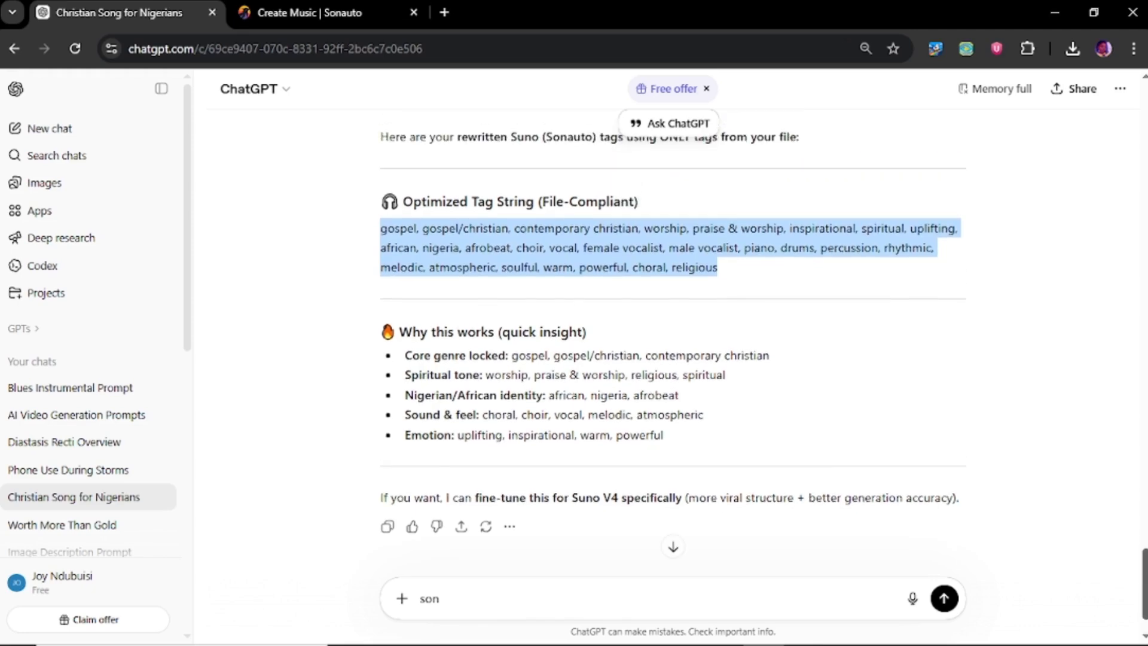
{"action": "scroll", "coordinate": [672, 332], "scroll_direction": "down", "scroll_amount": 1}
{"action": "scroll", "coordinate": [295, 77], "scroll_direction": "up", "scroll_amount": 4}
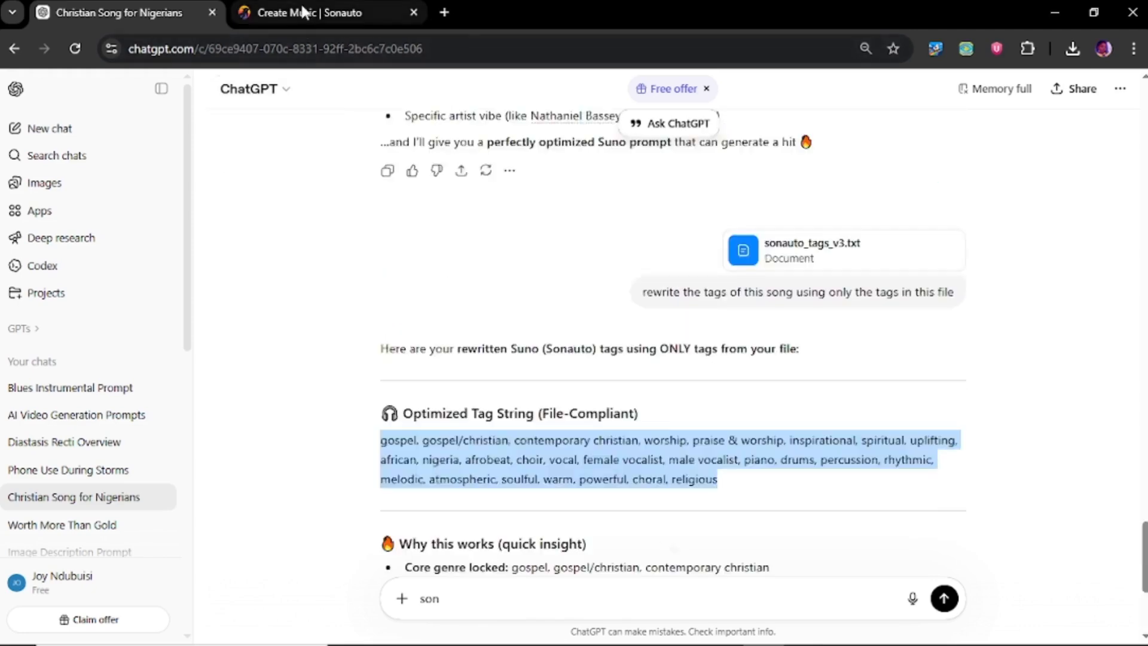
Switch back to Sonauto, paste the copied gospel tags into the Sound styles, and generate the song with the v3 model.
{"action": "left_click", "coordinate": [304, 12]}
{"action": "left_click", "coordinate": [858, 251]}
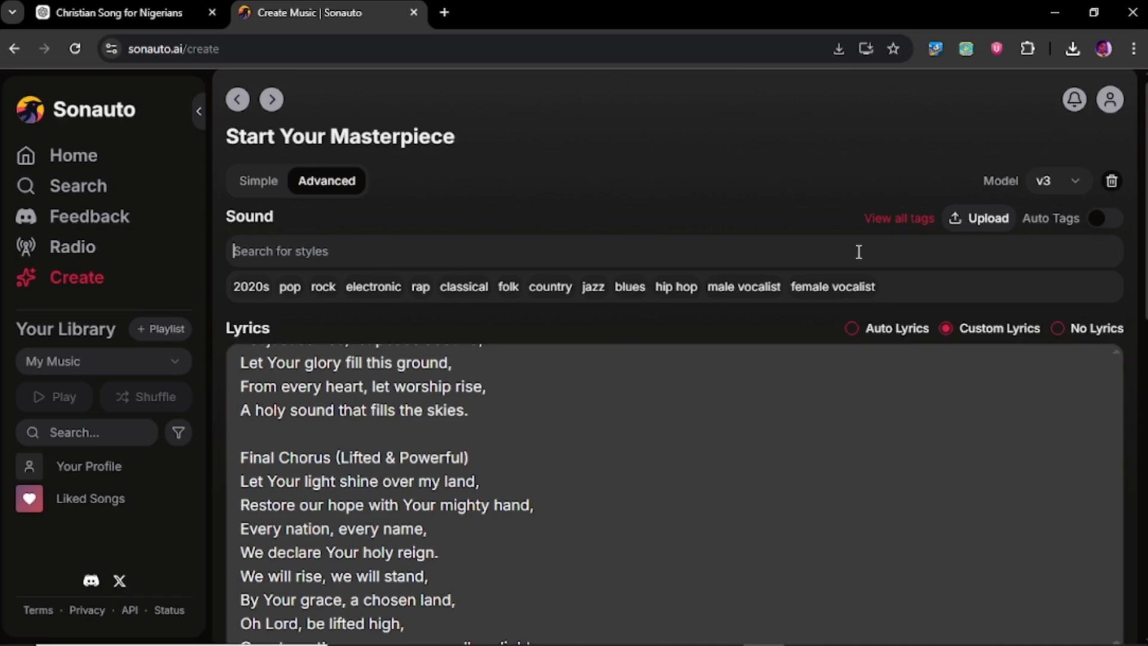
{"action": "right_click", "coordinate": [858, 251]}
{"action": "left_click", "coordinate": [909, 454]}
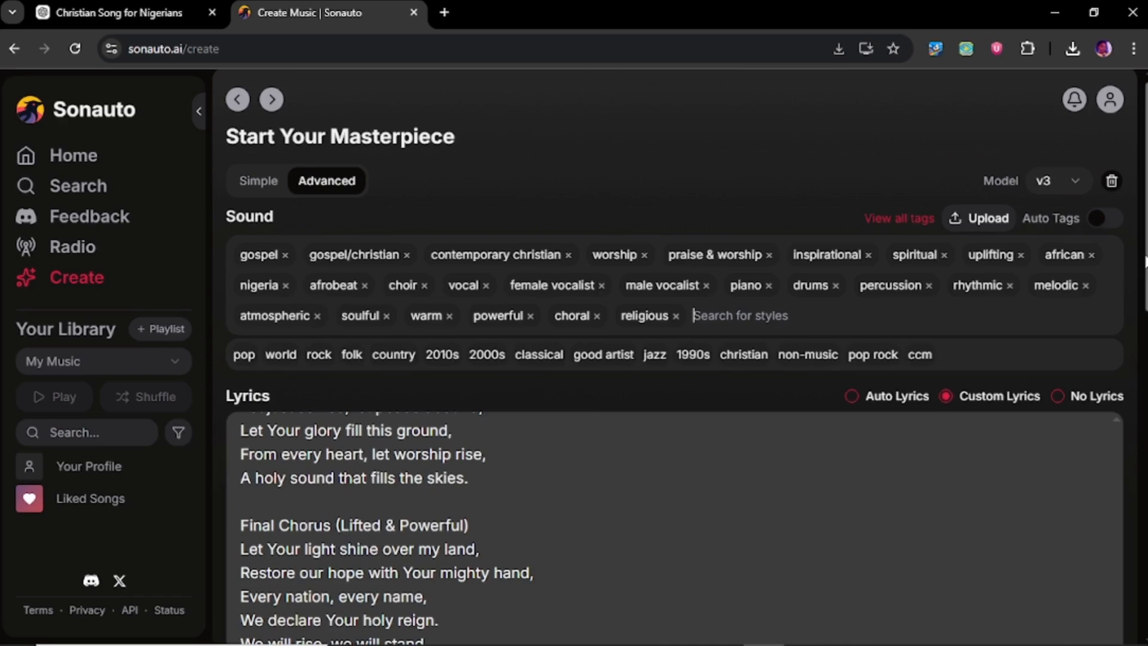
{"action": "scroll", "coordinate": [1144, 261], "scroll_direction": "down", "scroll_amount": 7}
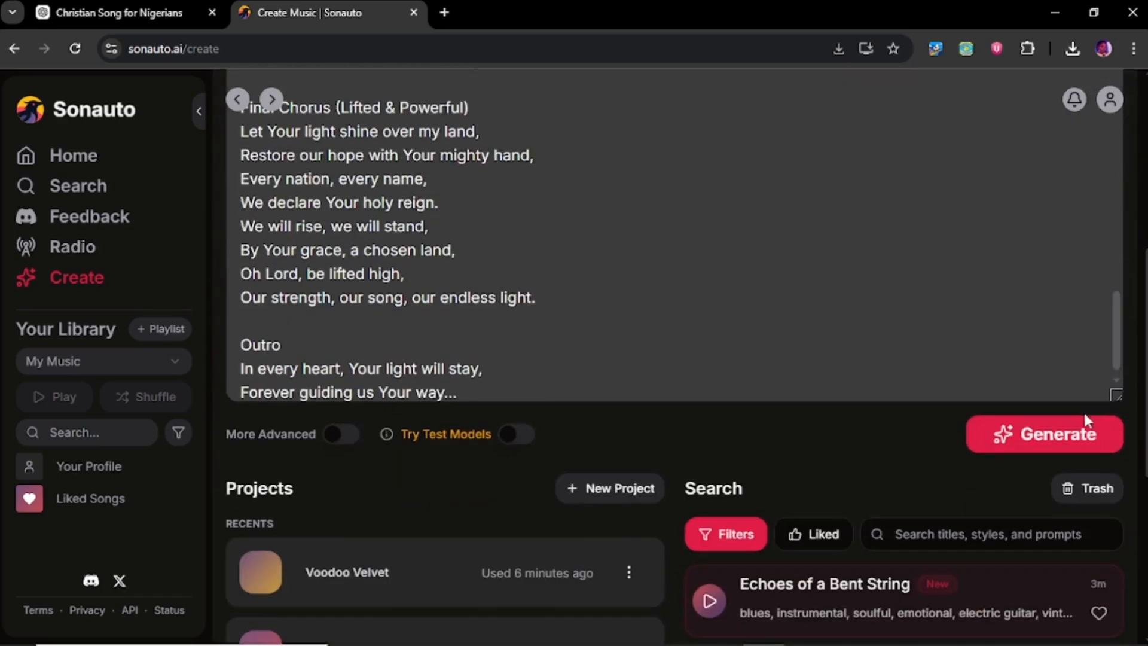
{"action": "left_click", "coordinate": [1073, 441]}
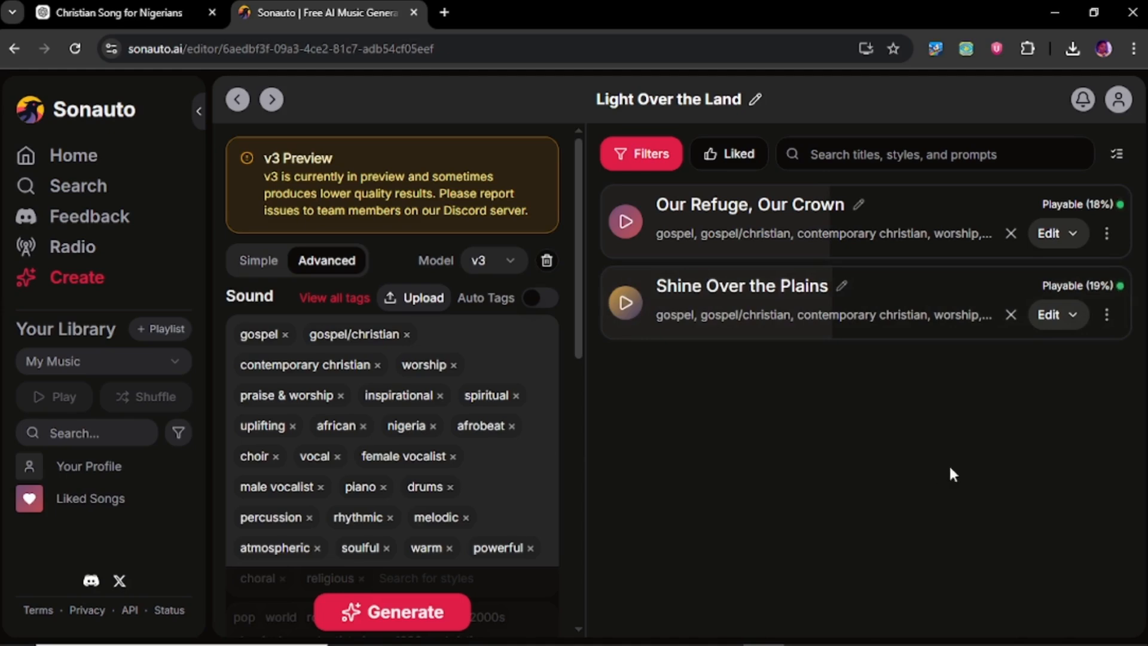
Open the account's profile creation form to view its fields, and close it without filling it in.
{"action": "left_click", "coordinate": [1119, 102]}
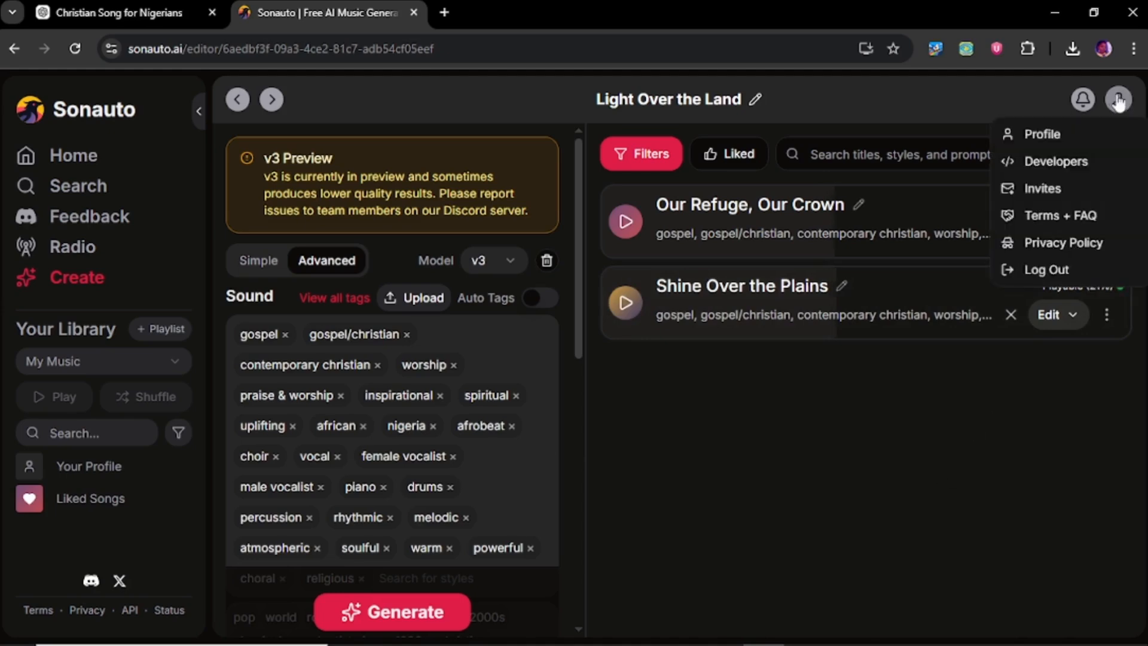
{"action": "left_click", "coordinate": [1056, 138]}
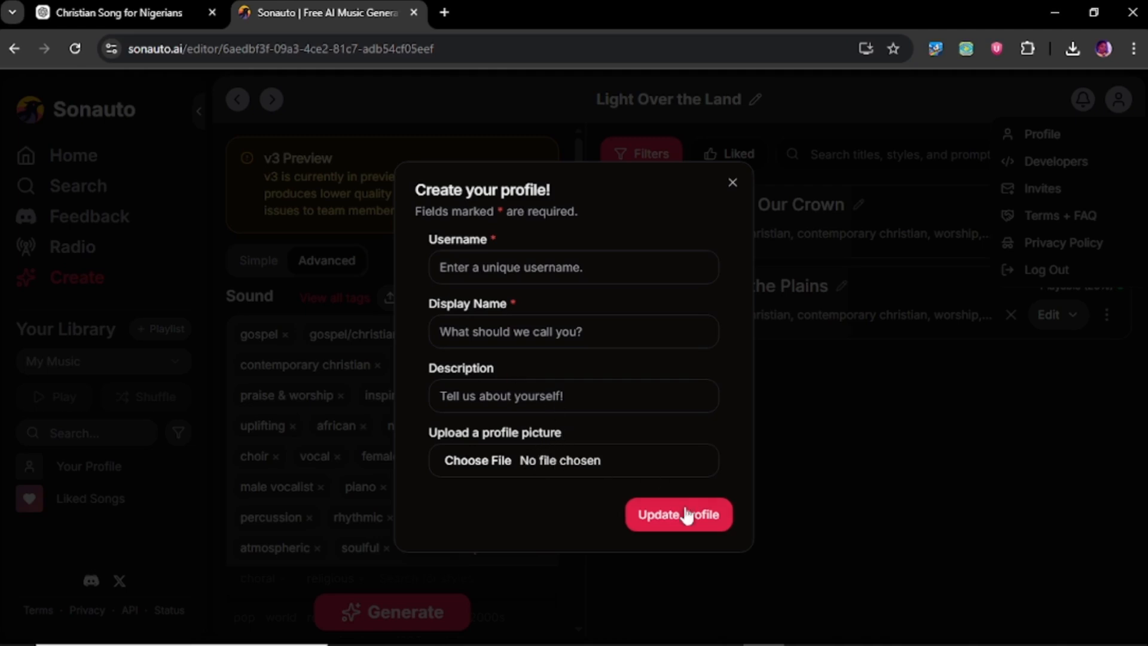
{"action": "left_click", "coordinate": [734, 184]}
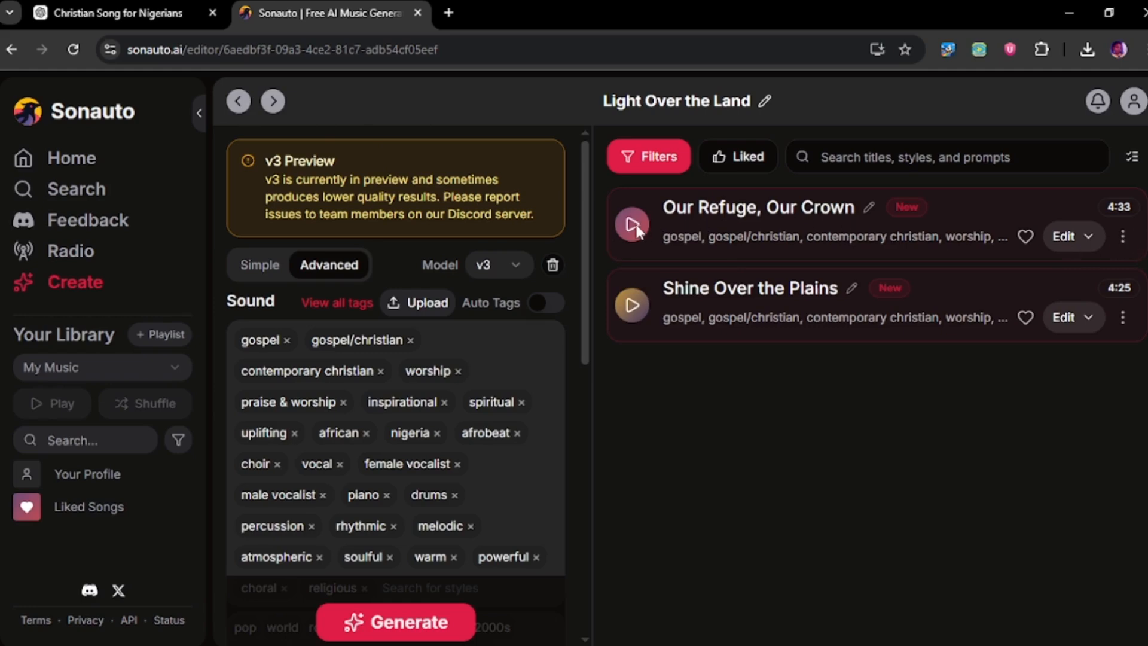
Play part of the generated song Shine Over the Plains, pause it, and return to the song creation page.
{"action": "left_click", "coordinate": [952, 299]}
{"action": "left_click", "coordinate": [950, 299]}
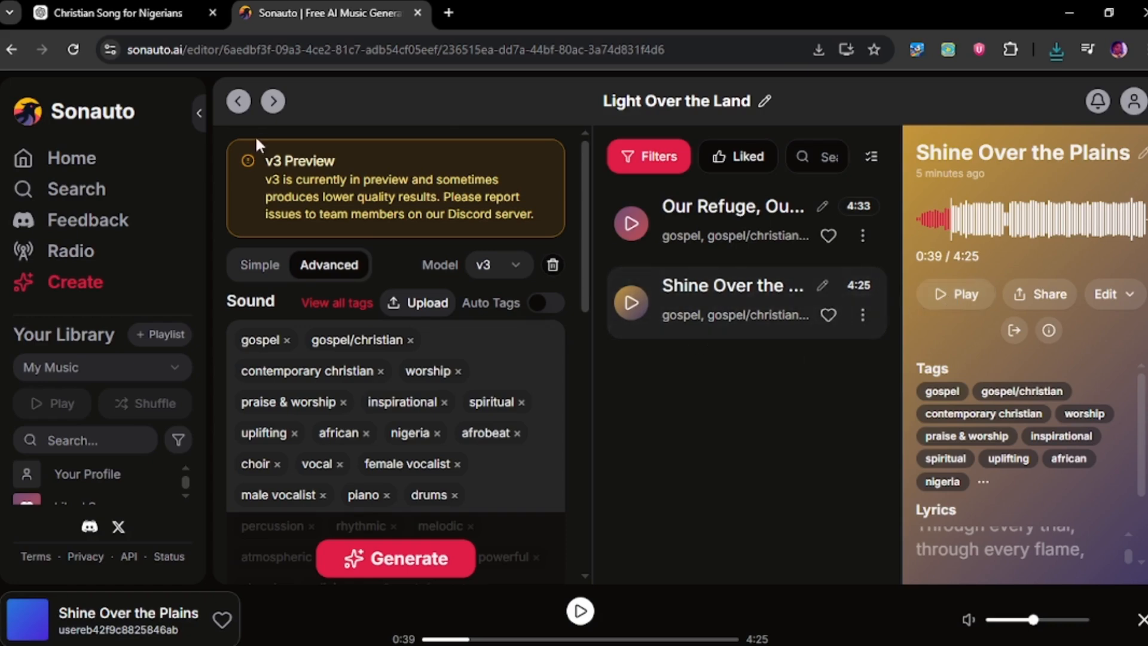
{"action": "left_click", "coordinate": [236, 107]}
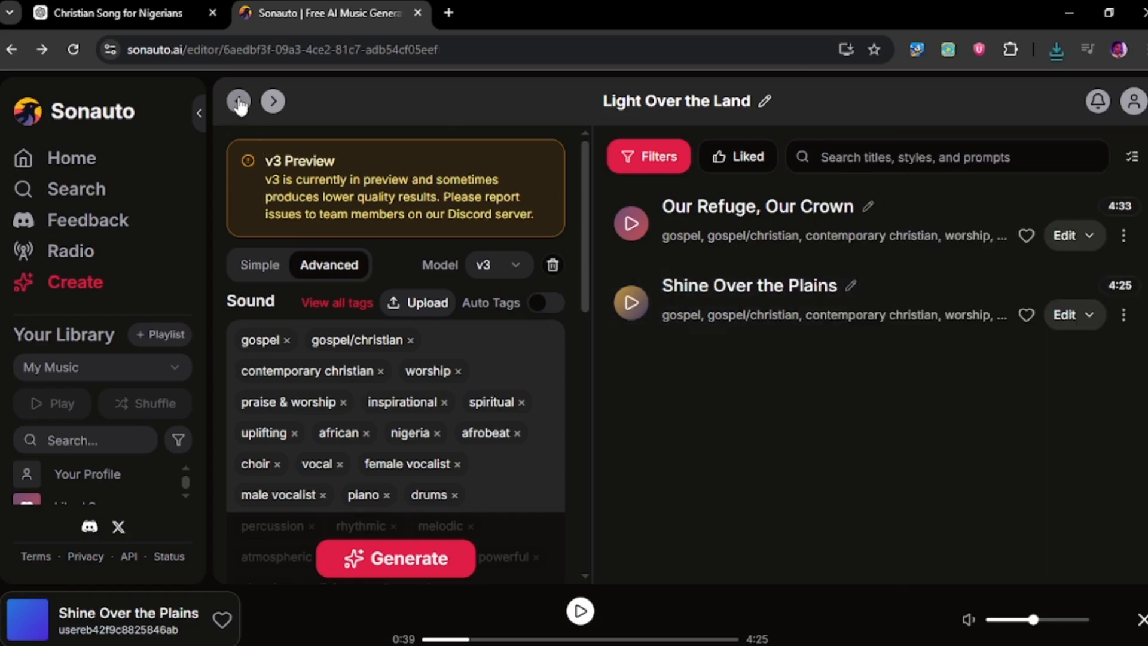
{"action": "left_click", "coordinate": [239, 105]}
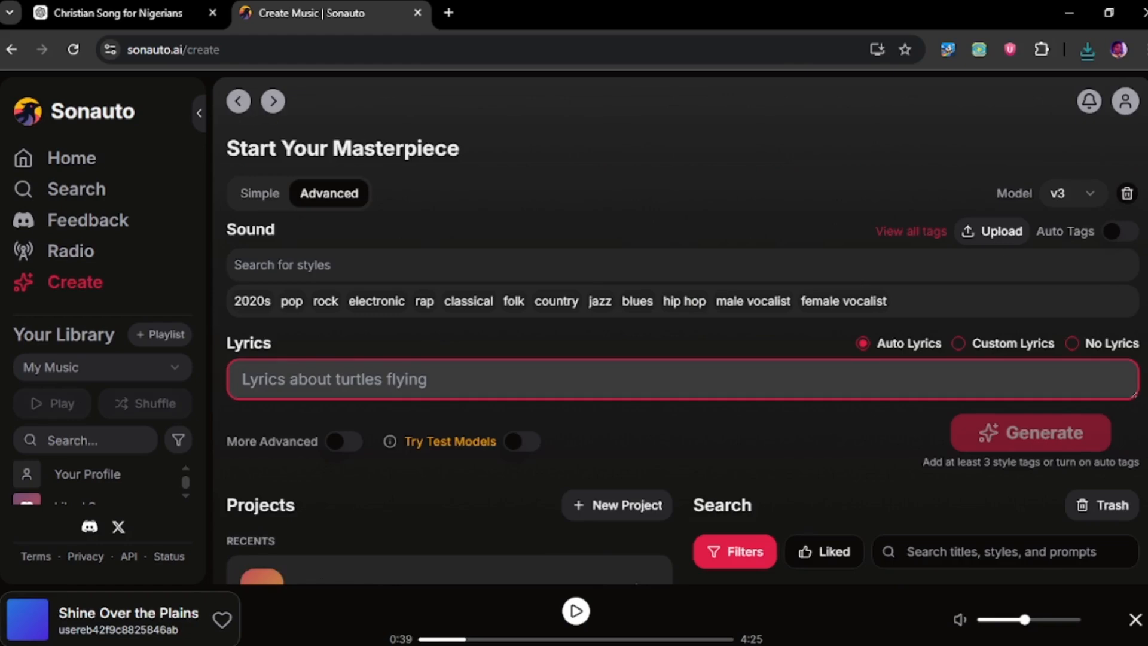
Open the full list of v3 style tags in the Tag Explorer and look through it.
{"action": "scroll", "coordinate": [682, 329], "scroll_direction": "down", "scroll_amount": 2}
{"action": "scroll", "coordinate": [682, 329], "scroll_direction": "up", "scroll_amount": 2}
{"action": "left_click", "coordinate": [928, 234]}
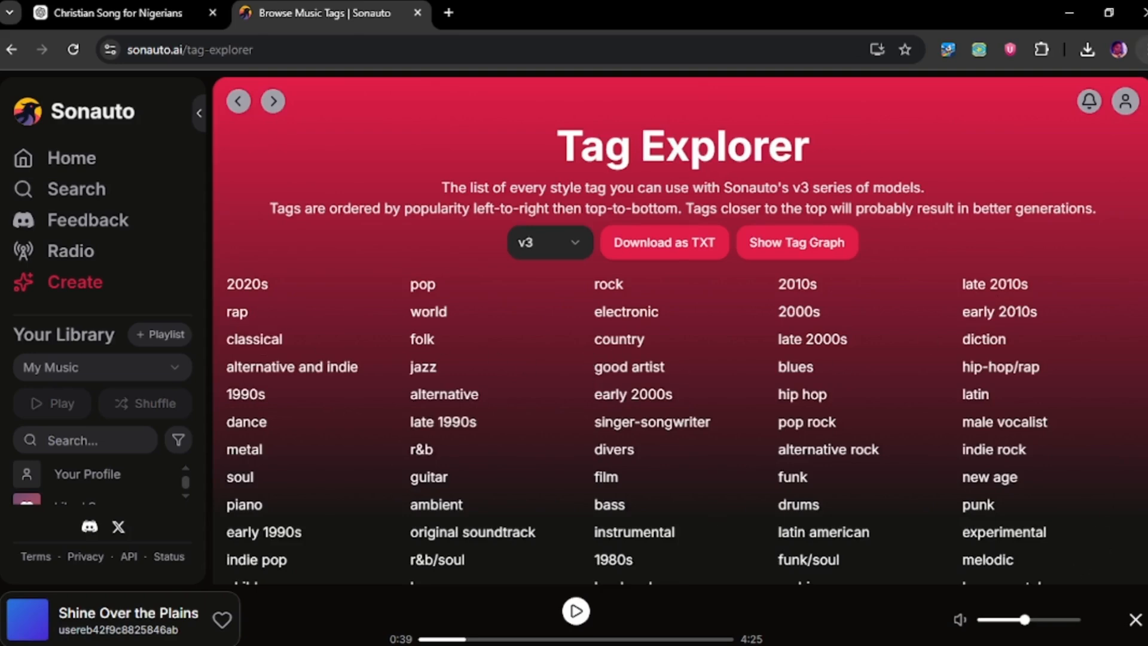
{"action": "scroll", "coordinate": [680, 329], "scroll_direction": "down", "scroll_amount": 20}
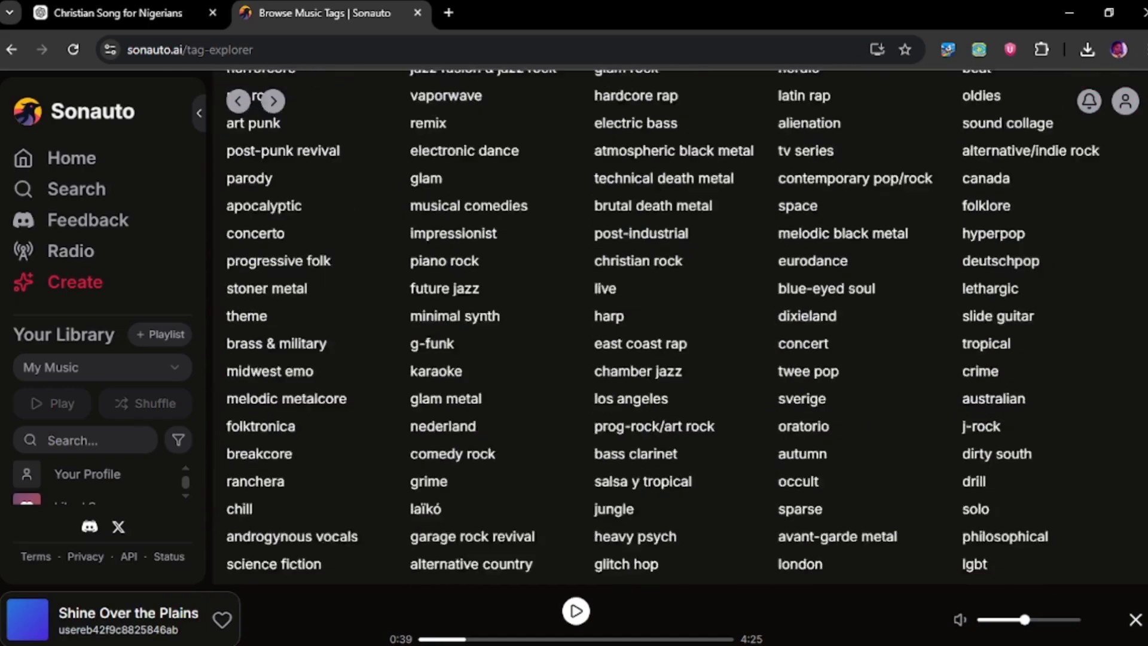
{"action": "scroll", "coordinate": [680, 329], "scroll_direction": "up", "scroll_amount": 15}
{"action": "scroll", "coordinate": [679, 329], "scroll_direction": "up", "scroll_amount": 10}
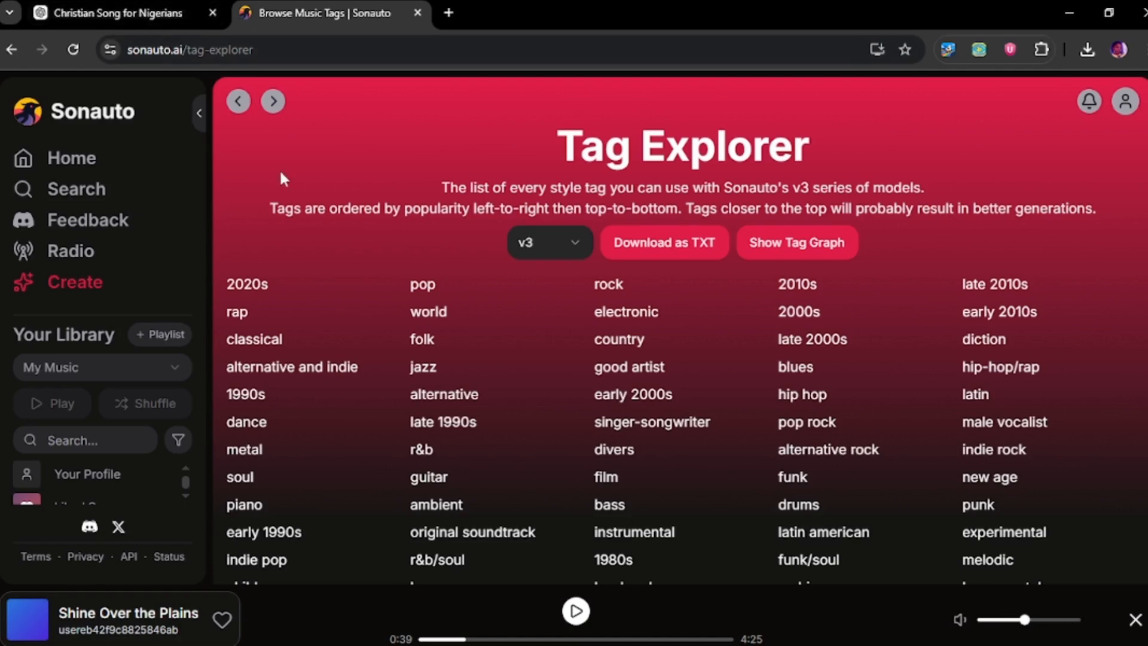
Switch to ChatGPT to review the tag-rewriting request made with sonauto_tags_v3.txt, and return to Sonauto's Tag Explorer.
{"action": "left_click", "coordinate": [160, 16]}
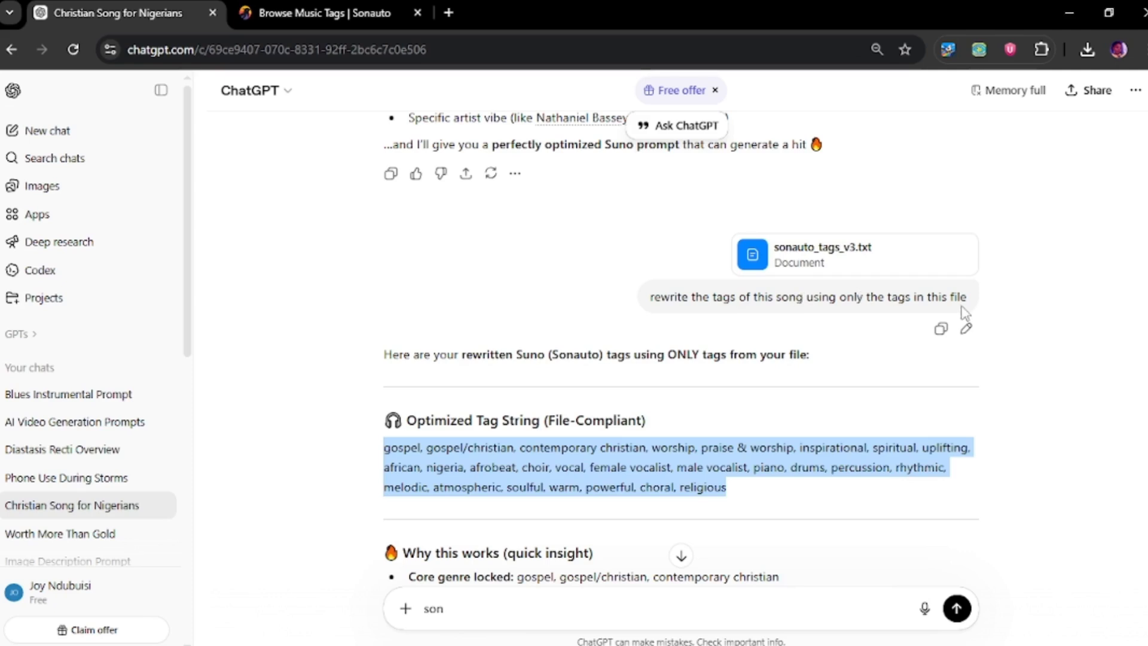
{"action": "left_click", "coordinate": [317, 16]}
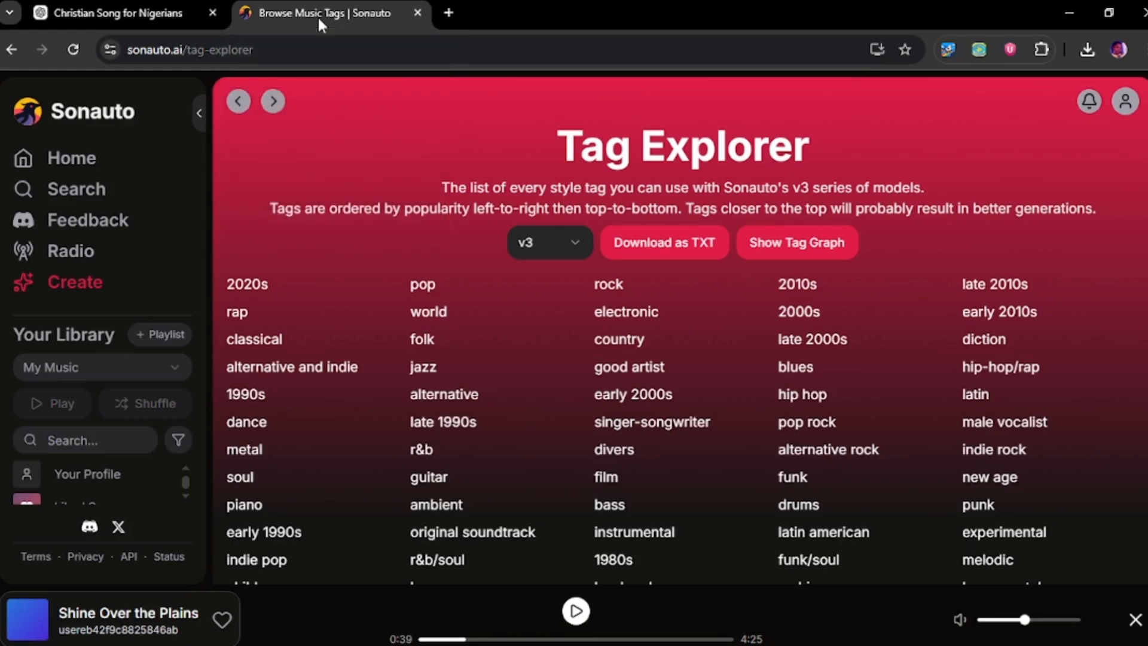